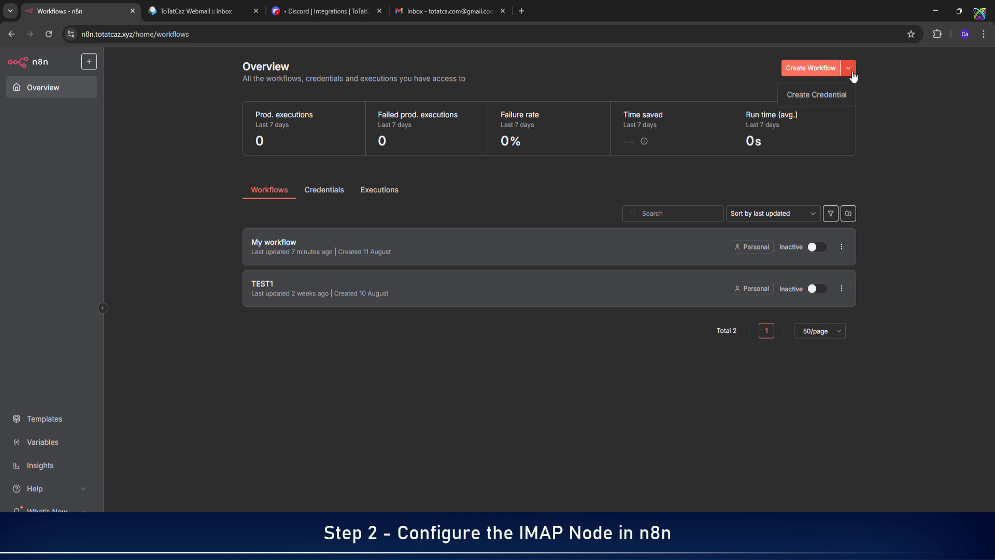
Create a new IMAP credential with the mailbox e-mail, its password and host mail.totatcaz.xyz.
click(829, 101)
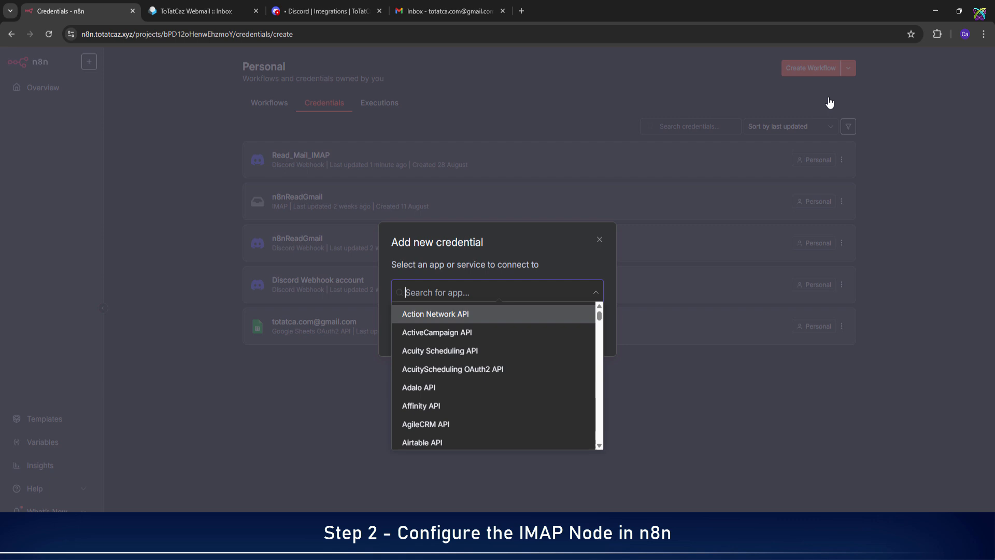
text(imap)
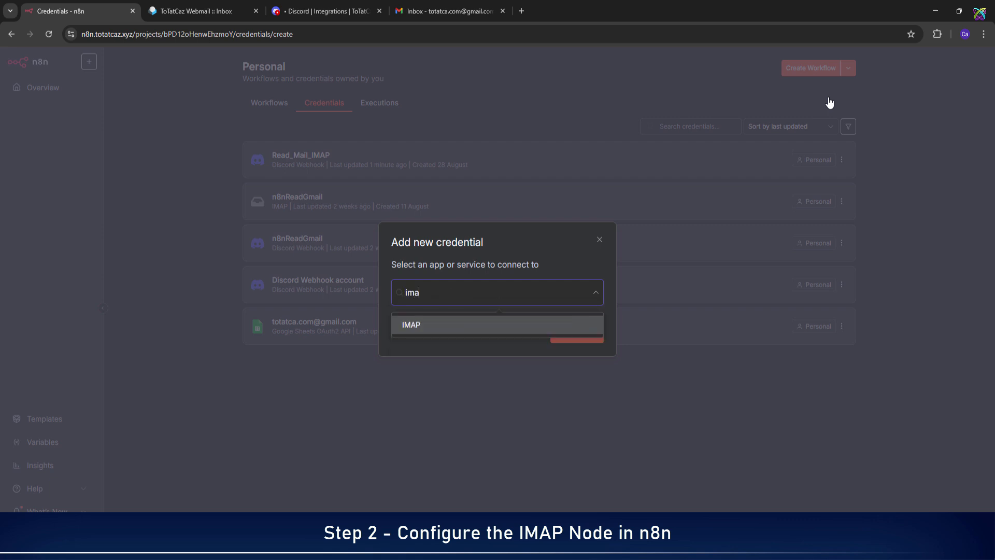
click(464, 324)
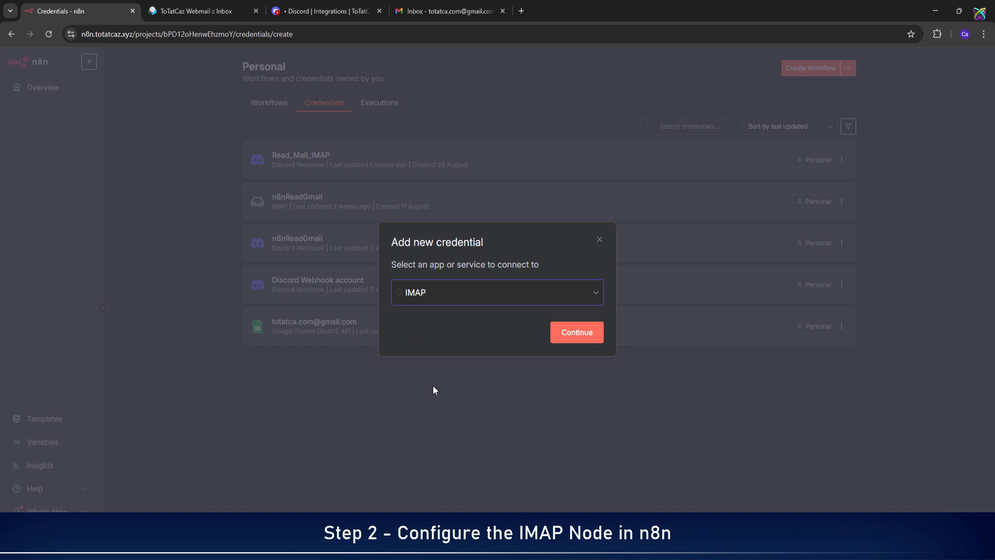
click(595, 340)
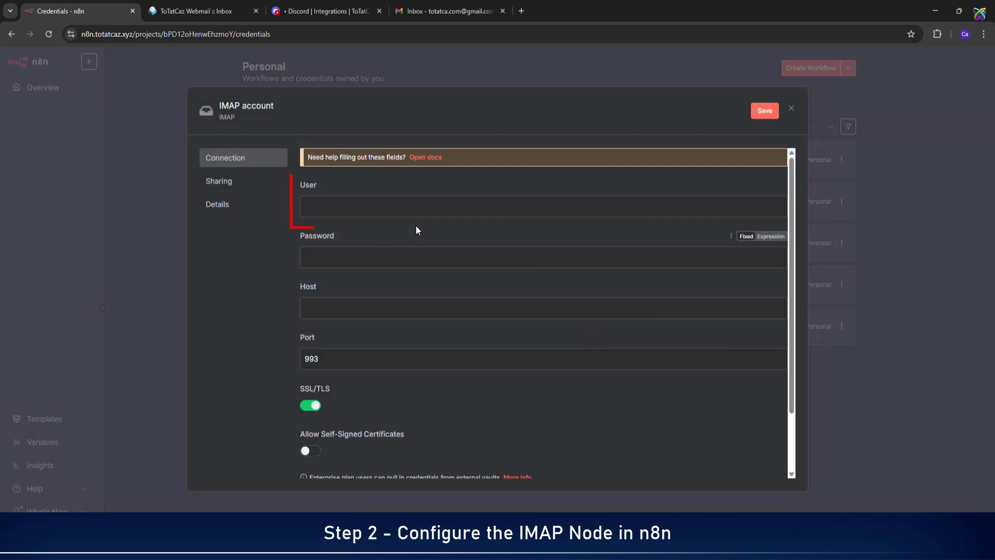
click(594, 212)
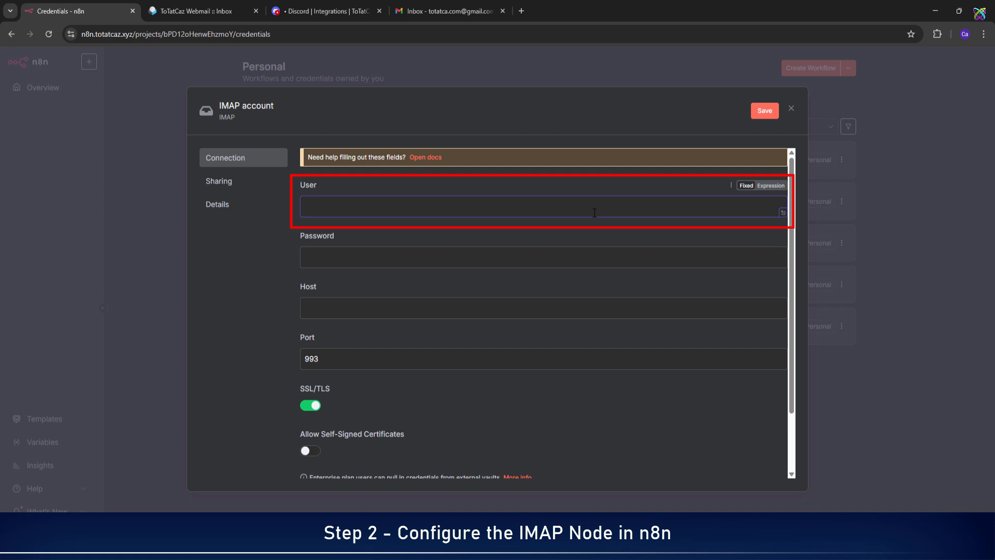
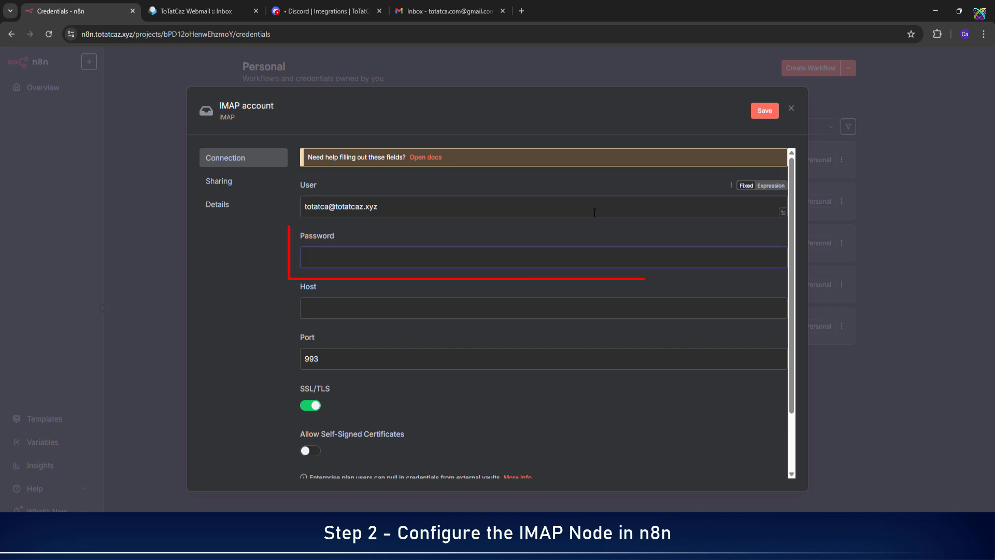
text(•••••••••••••)
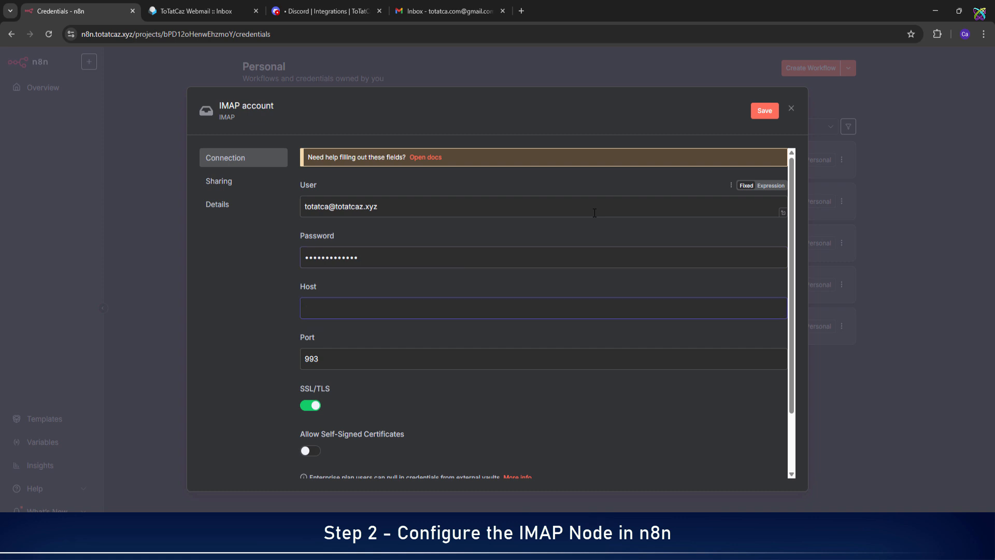
text(mail.)
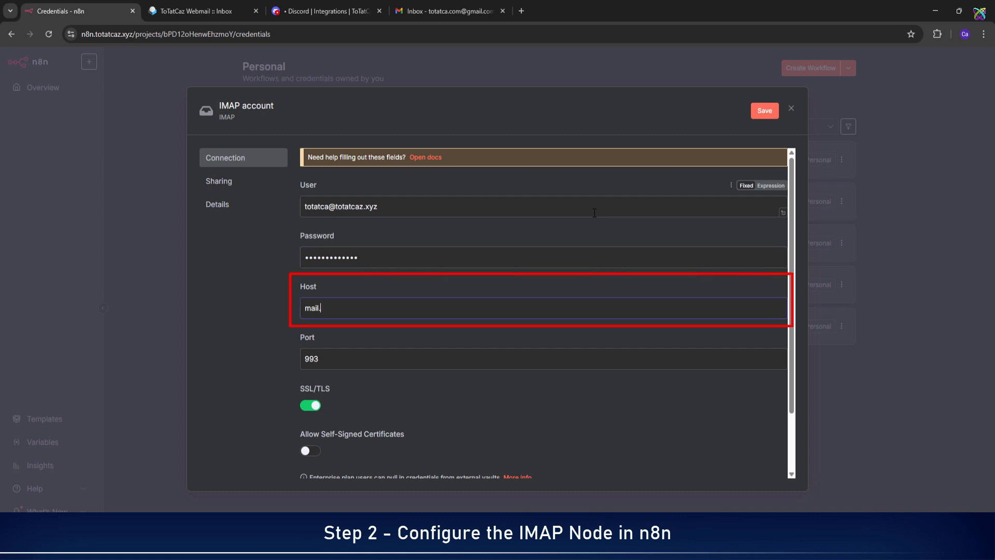
text(totatcaz.xyz)
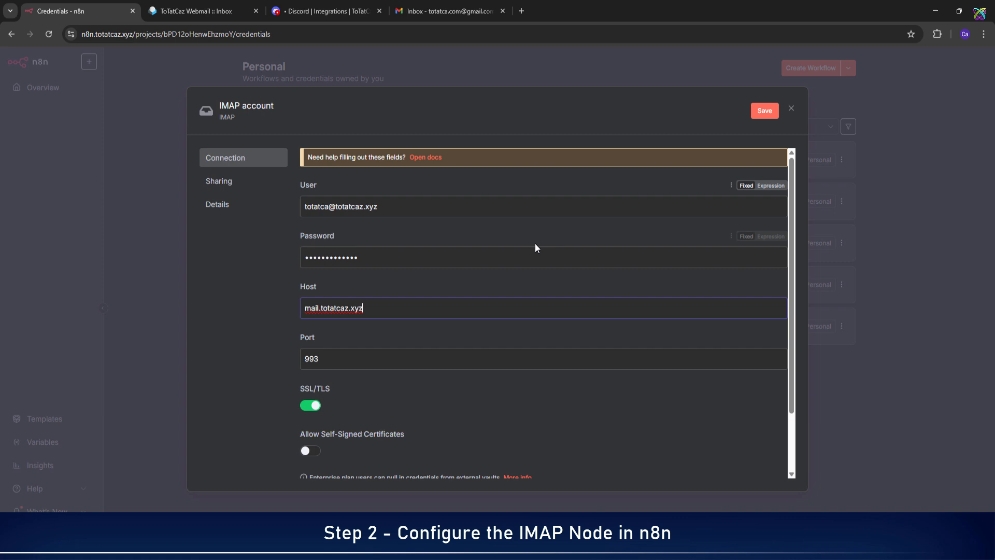
Save and test the IMAP credential, rename it IMAP_ttc, save again and close it.
click(768, 115)
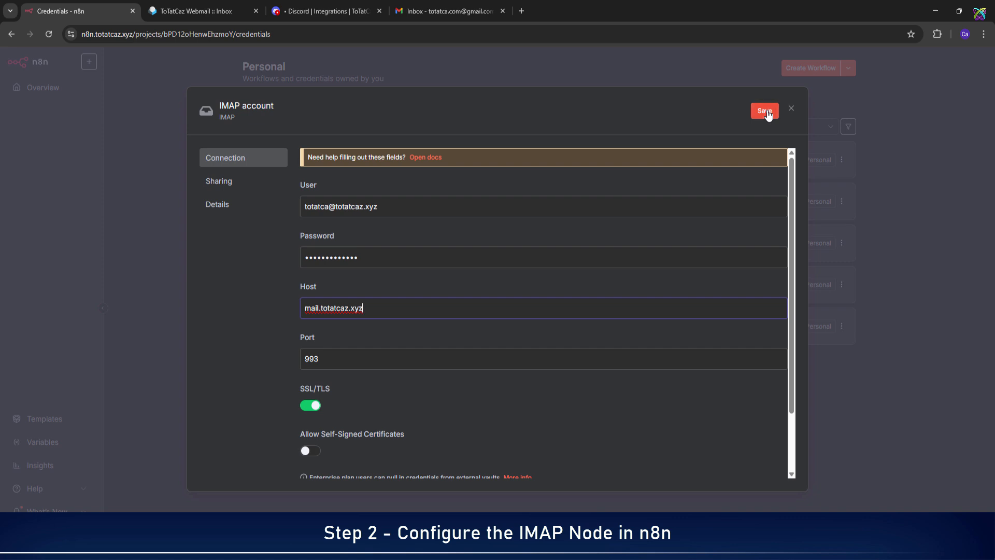
click(768, 115)
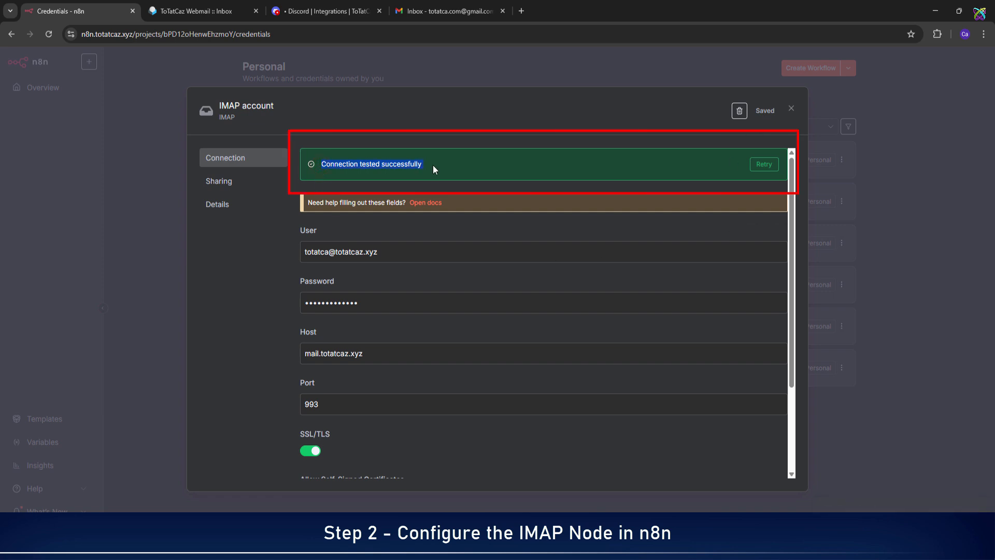
click(273, 108)
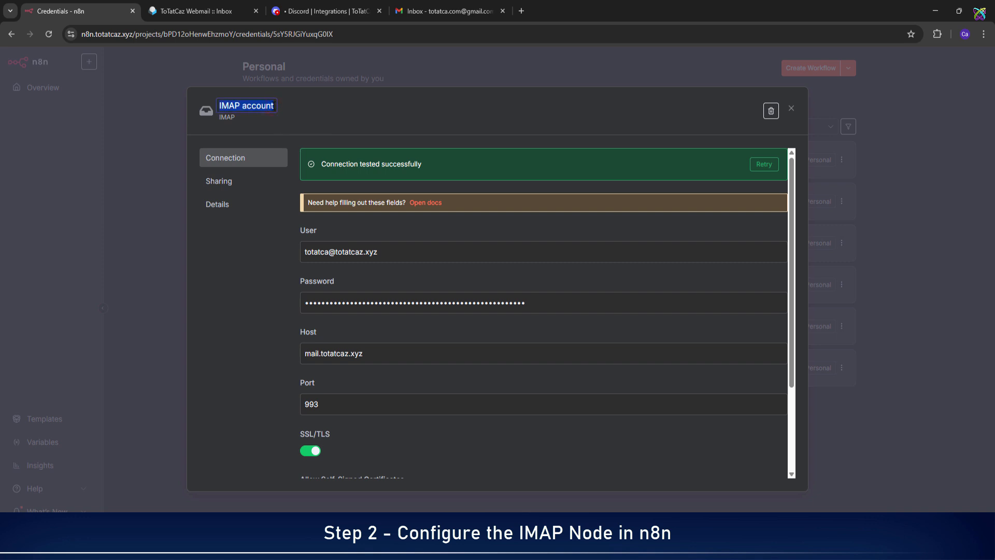
text(IMAP_ttc)
key(Return)
click(761, 116)
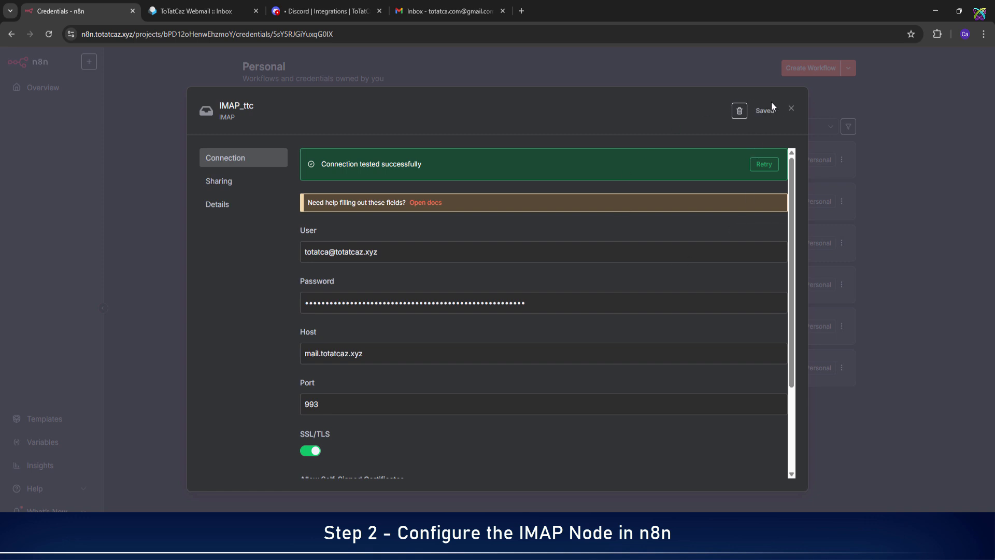
click(790, 111)
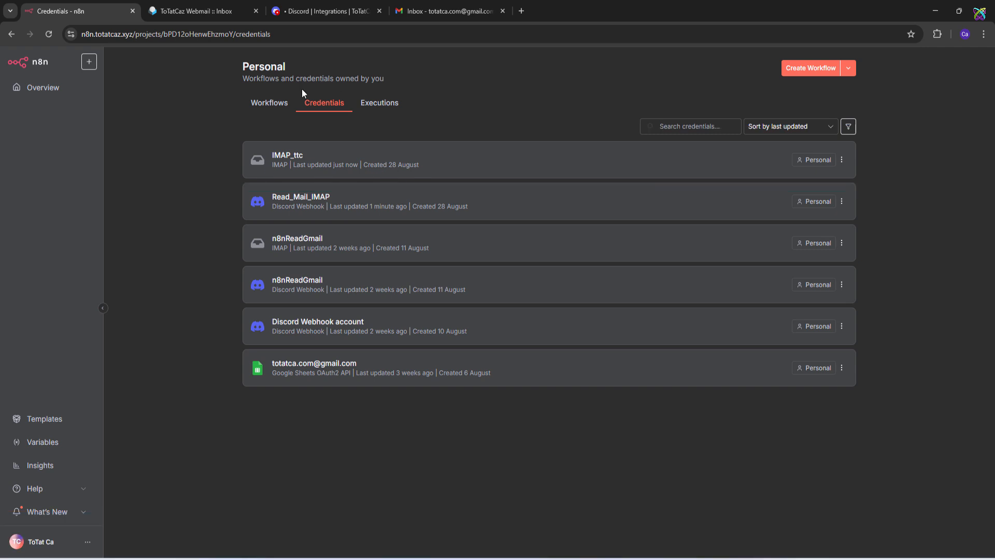
From the Workflows list, create a new blank workflow, My workflow 2.
click(282, 104)
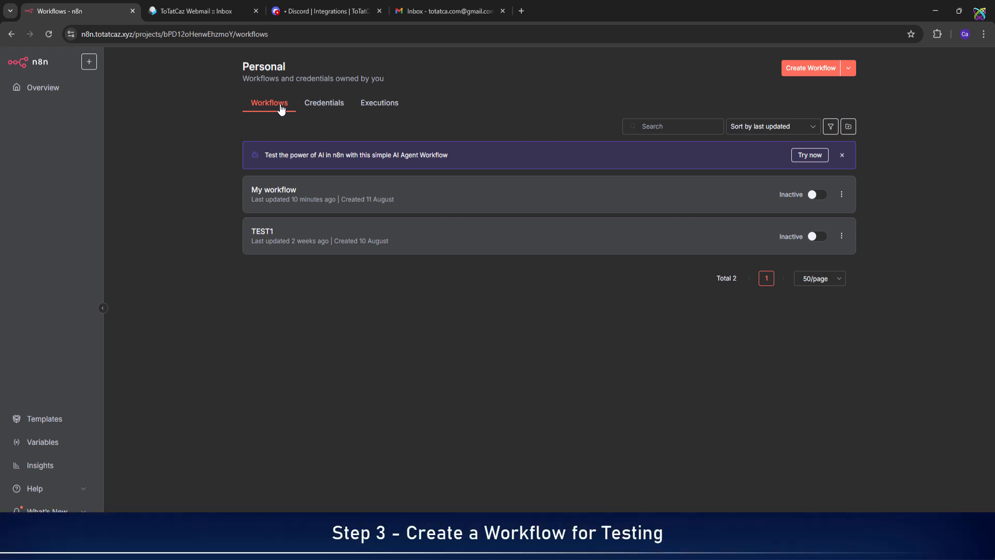
click(811, 68)
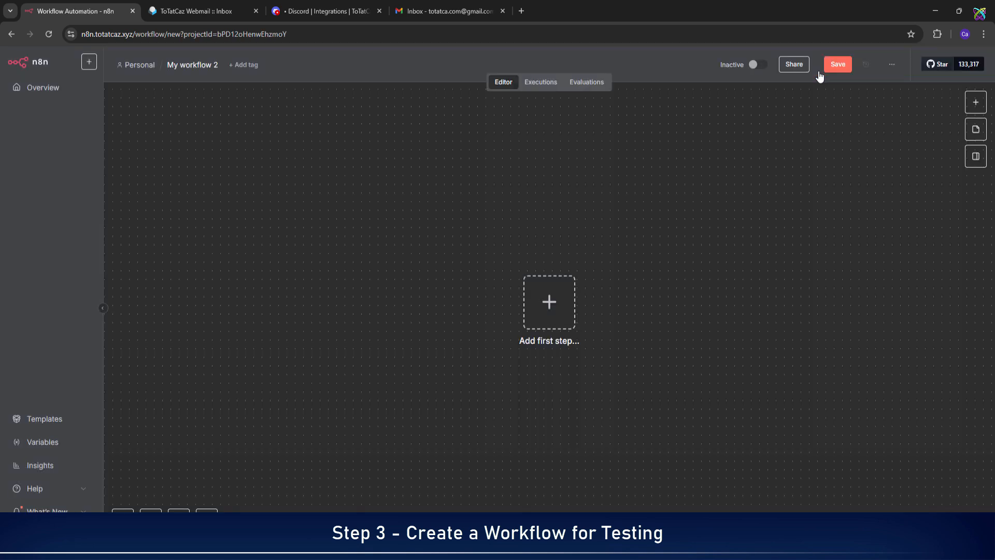
key(ctrl+v)
Add an Email Trigger (IMAP) node using the IMAP_ttc credential, then check the webmail inbox.
click(554, 311)
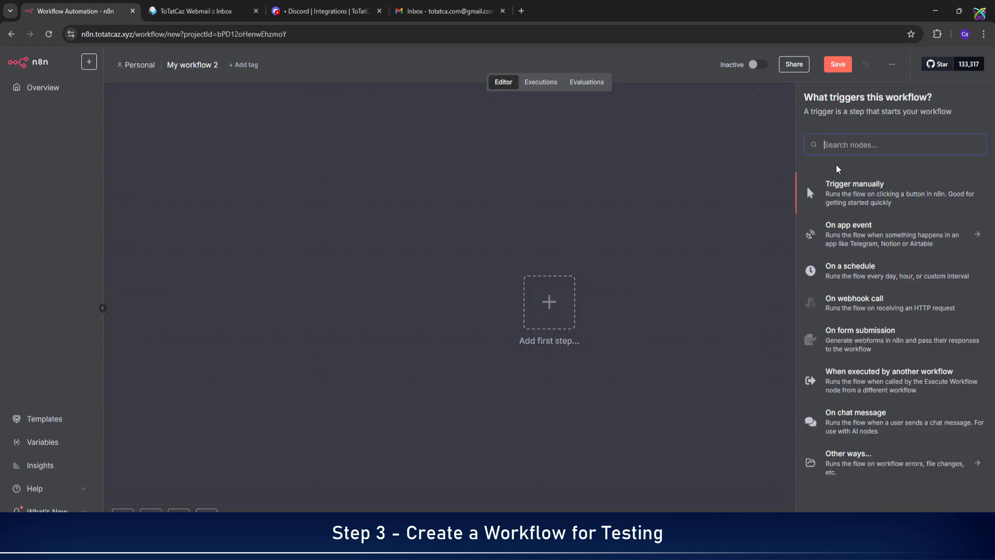
text(imap)
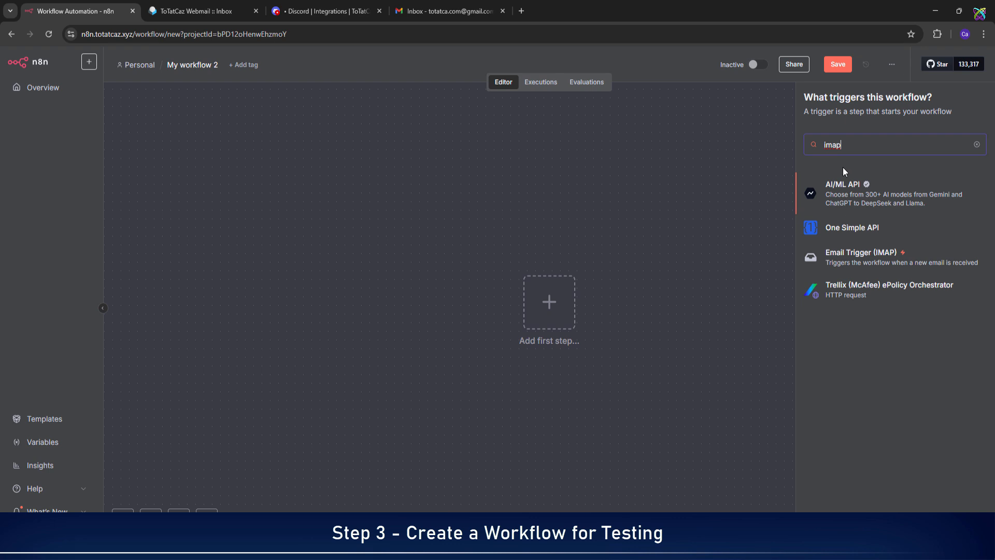
click(890, 264)
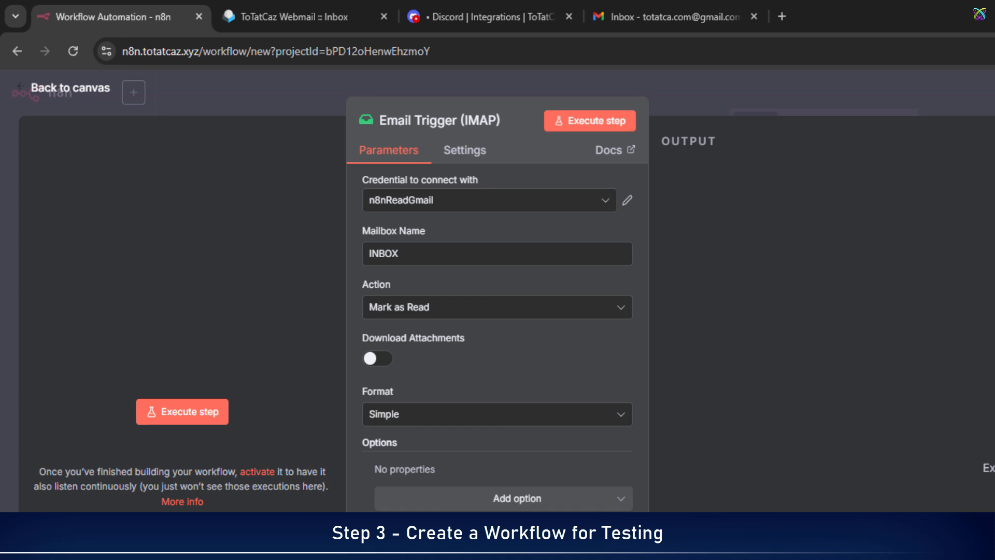
click(602, 200)
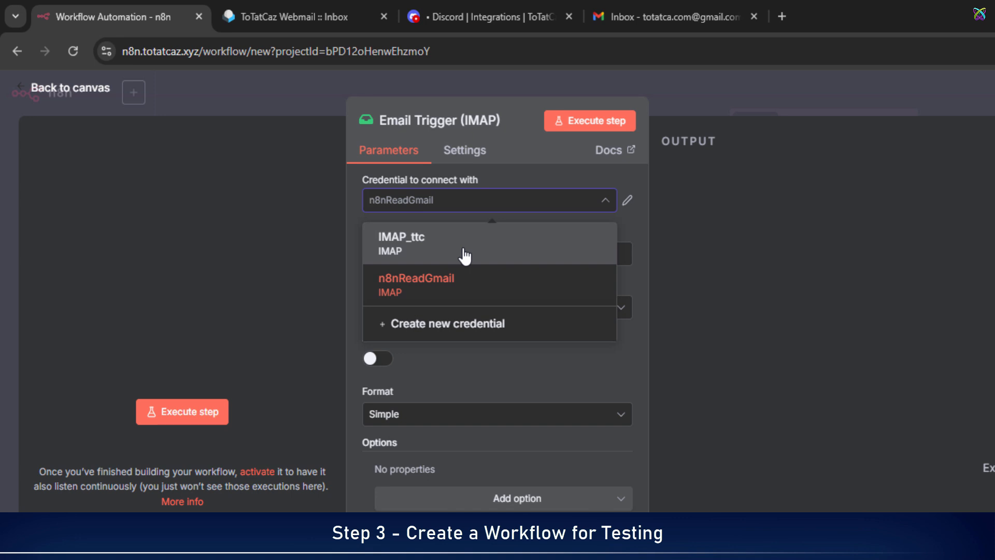
click(465, 255)
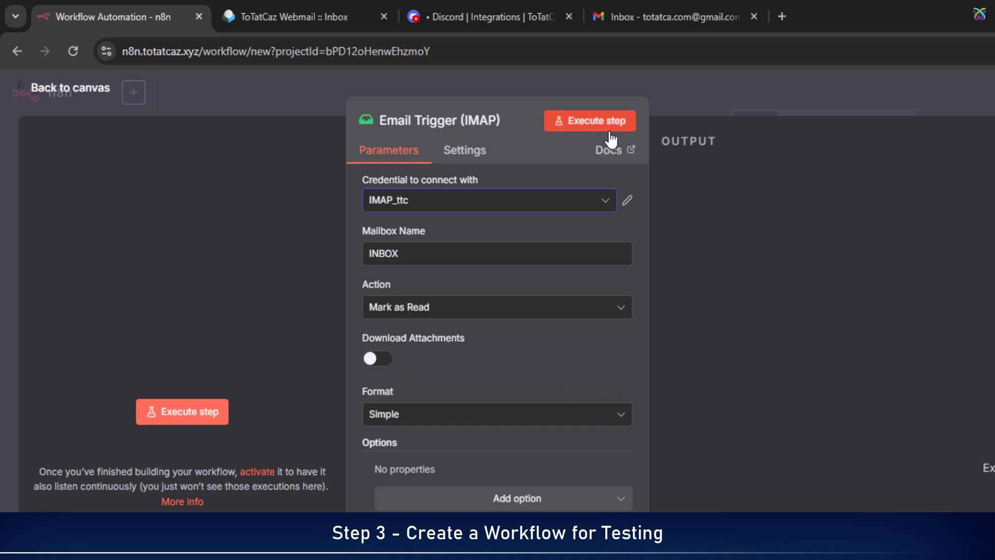
click(326, 21)
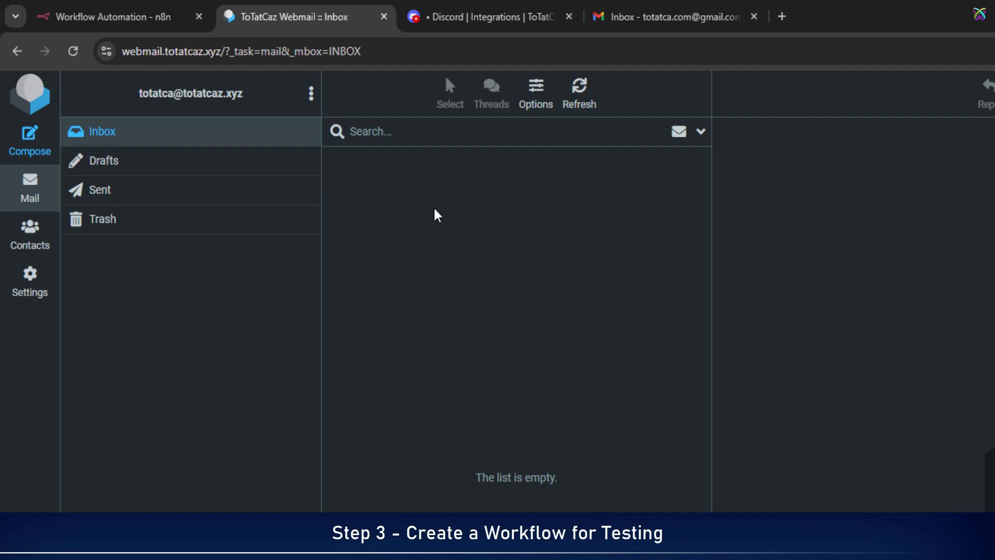
In Gmail, start a new message addressed to the domain mailbox.
click(701, 26)
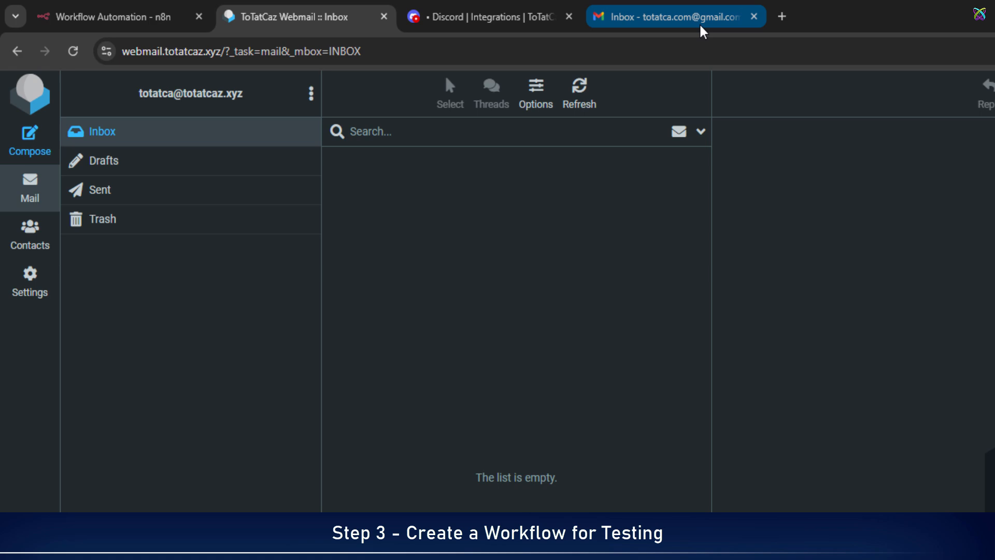
click(701, 29)
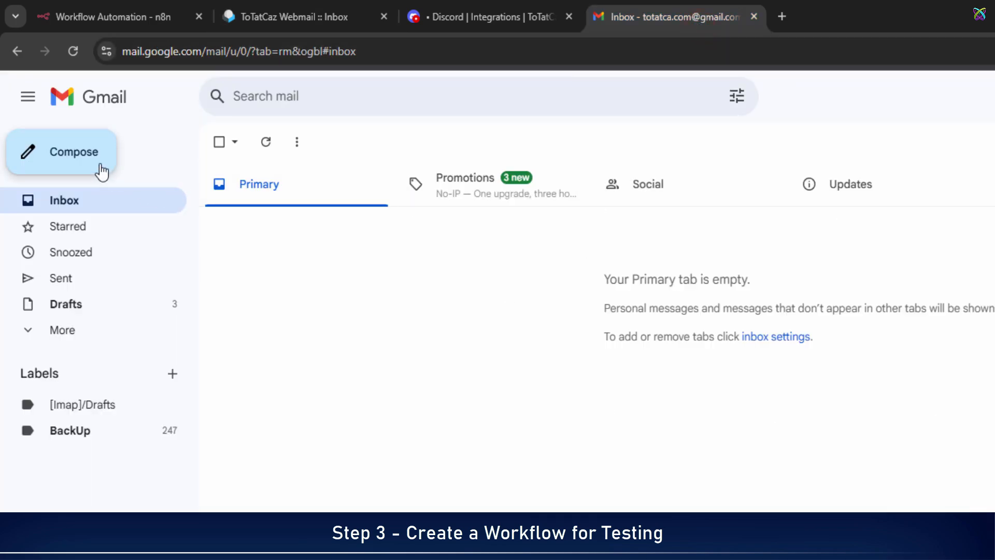
click(100, 163)
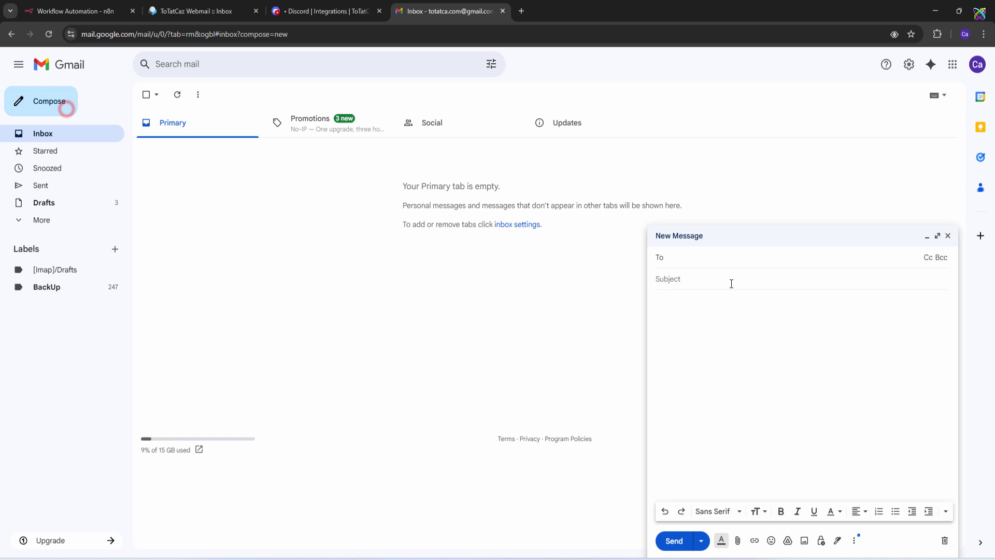
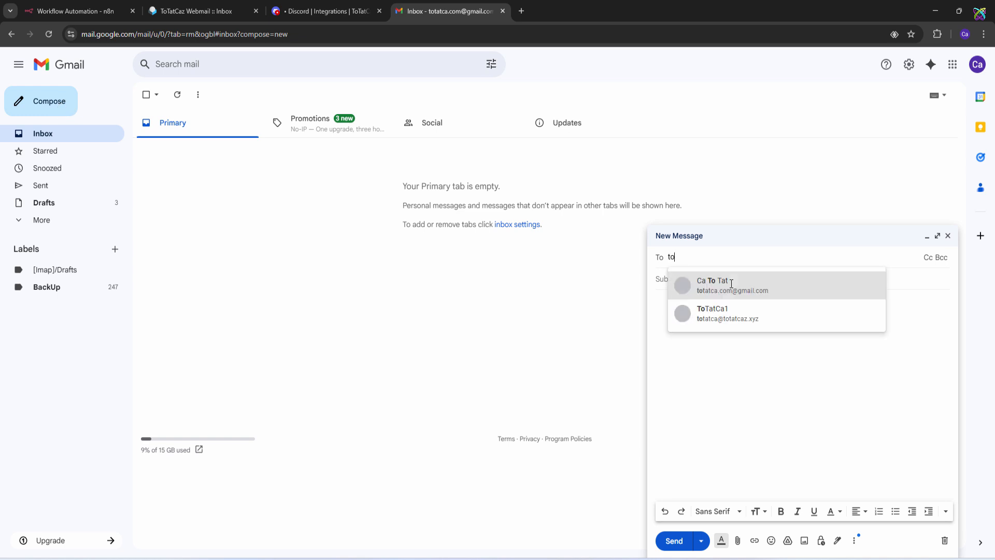
click(712, 316)
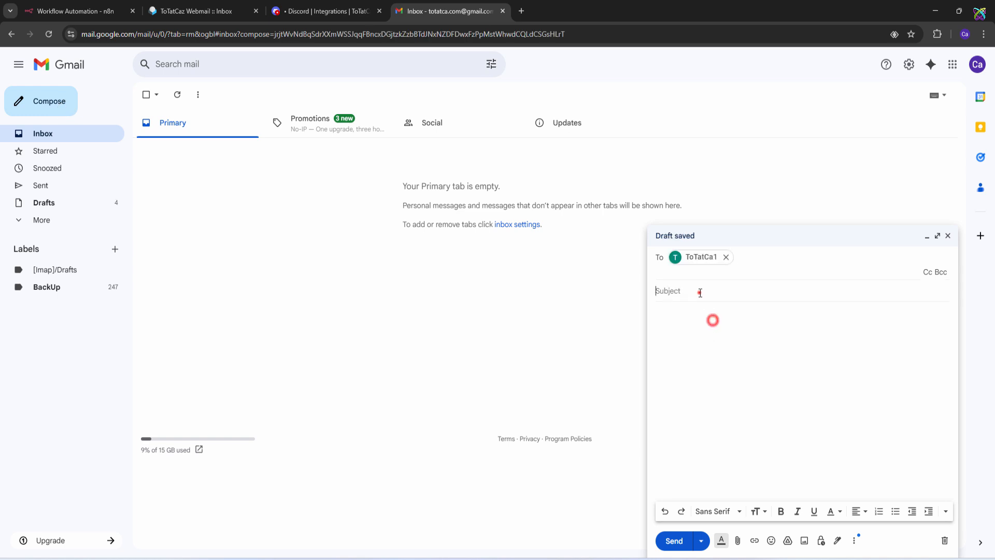
Send it with subject and body 'Mail Test', then refresh the webmail inbox to confirm arrival.
click(699, 290)
text(Mail Test)
key(Tab)
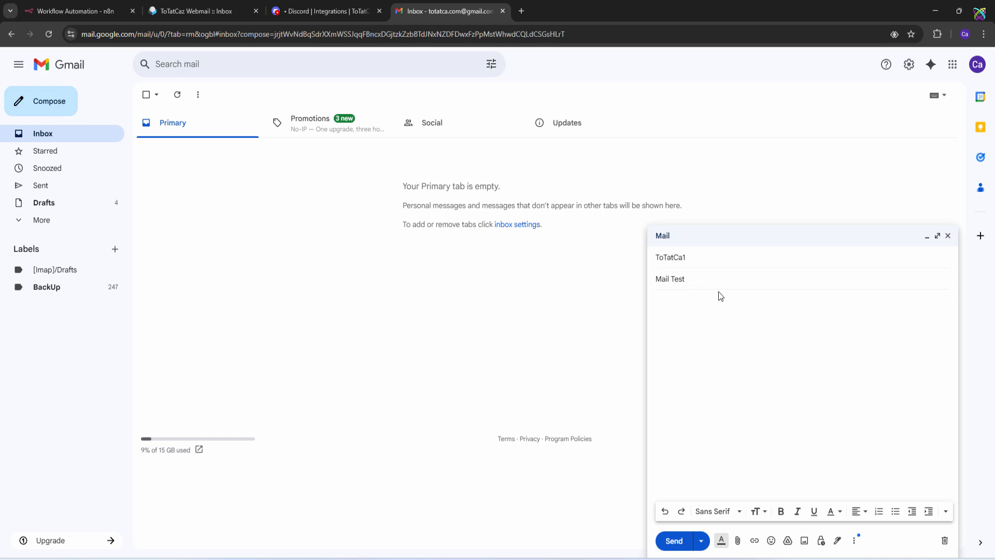
text(Mail Test)
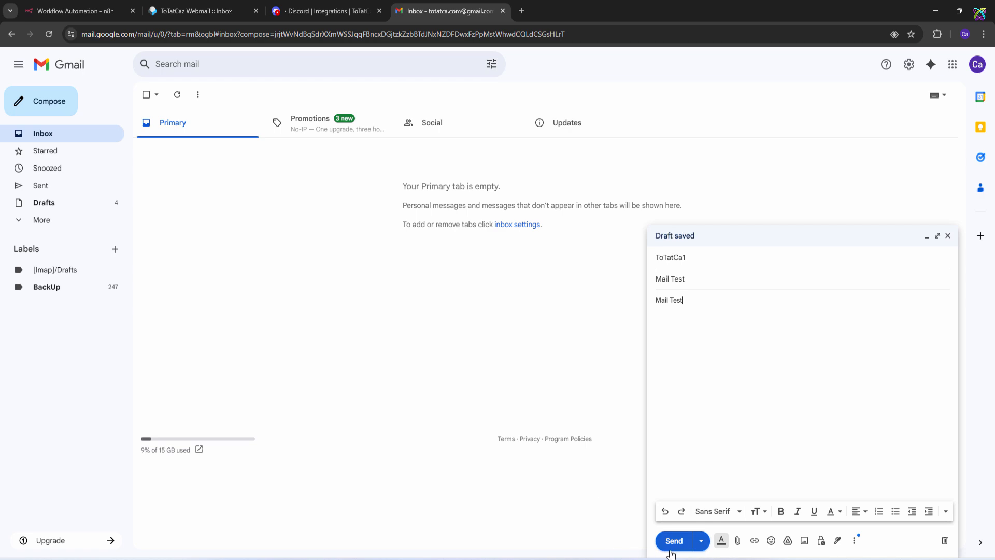
click(672, 541)
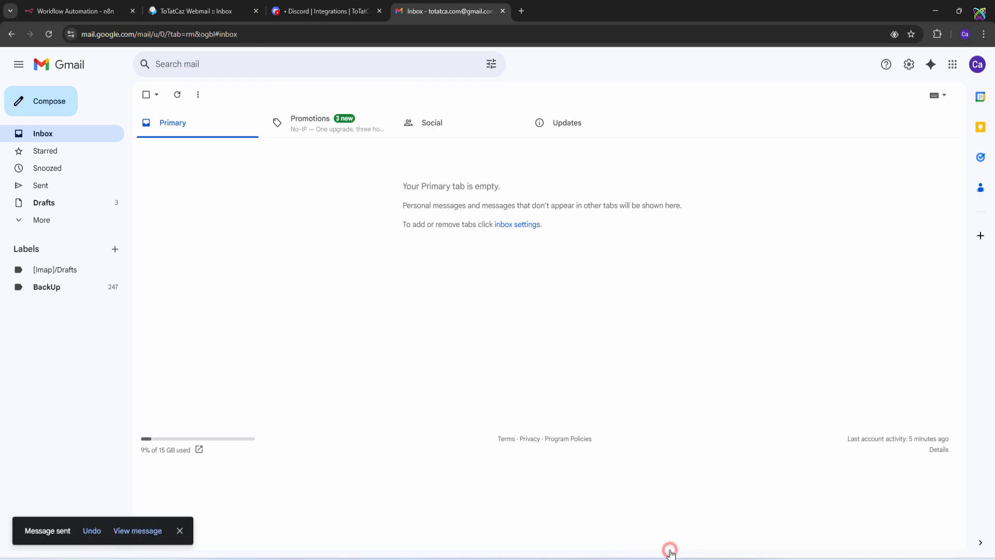
click(229, 16)
click(49, 34)
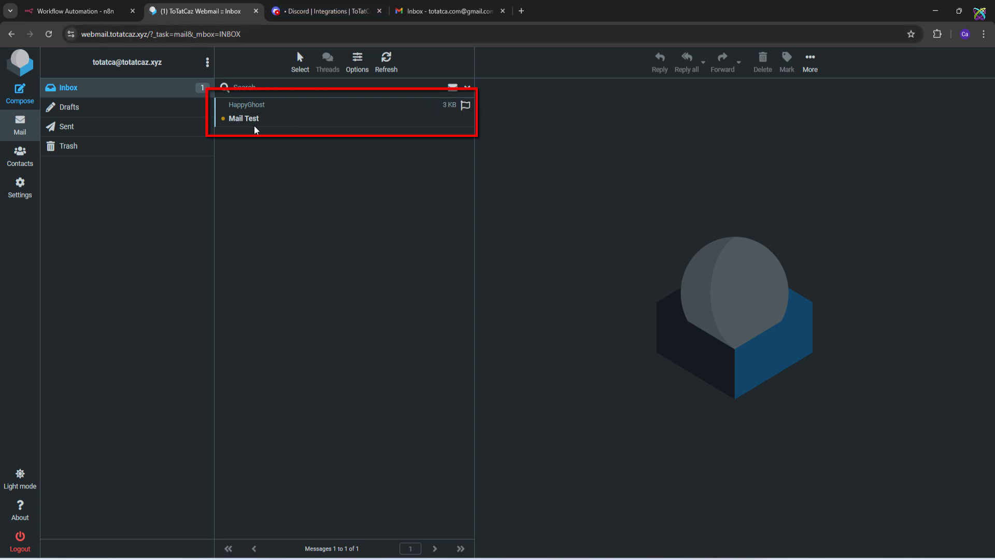
Run the Email Trigger (IMAP) node with IMAP_ttc to fetch the Mail Test email as one item.
click(76, 20)
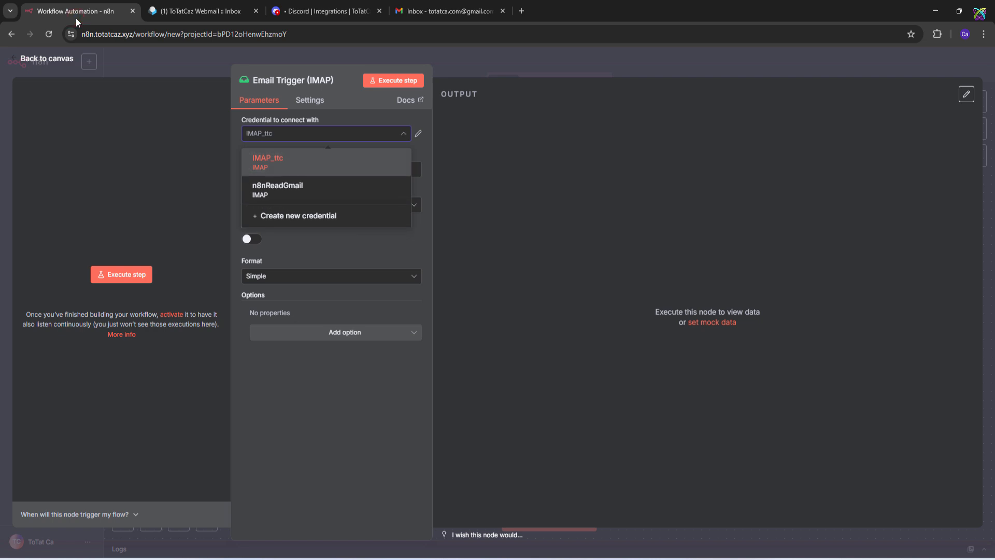
click(328, 157)
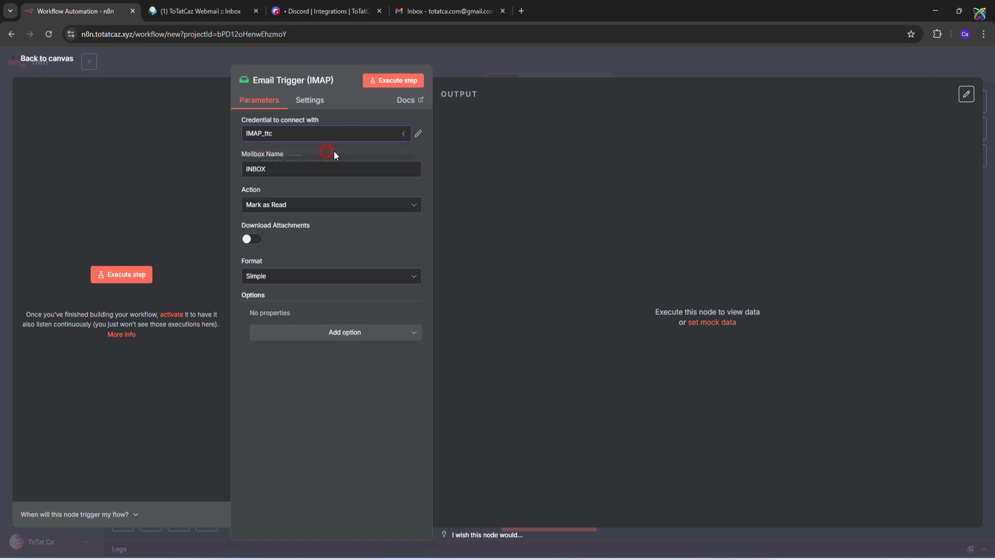
click(404, 82)
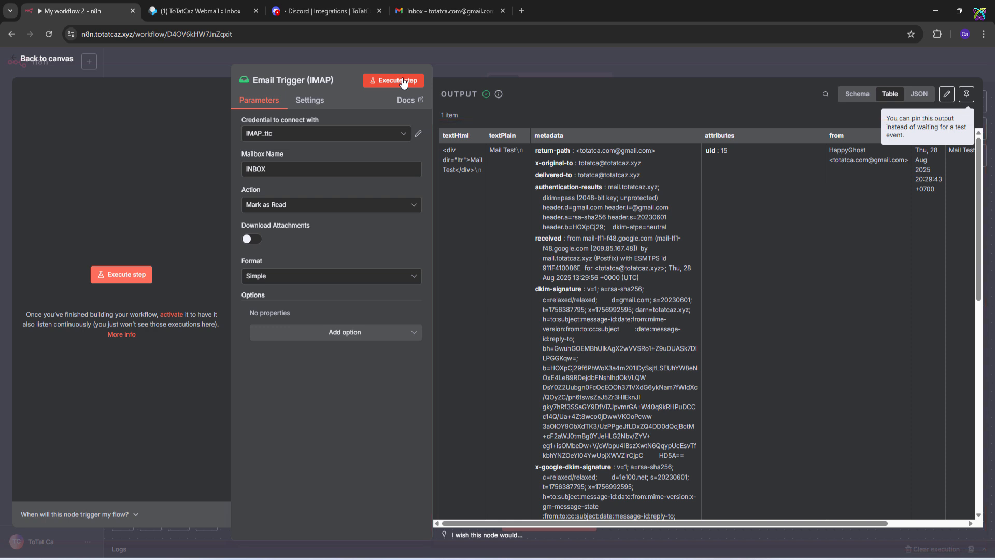
Move the Email Trigger node left and add a Discord 'Send a message' node after it.
key(Escape)
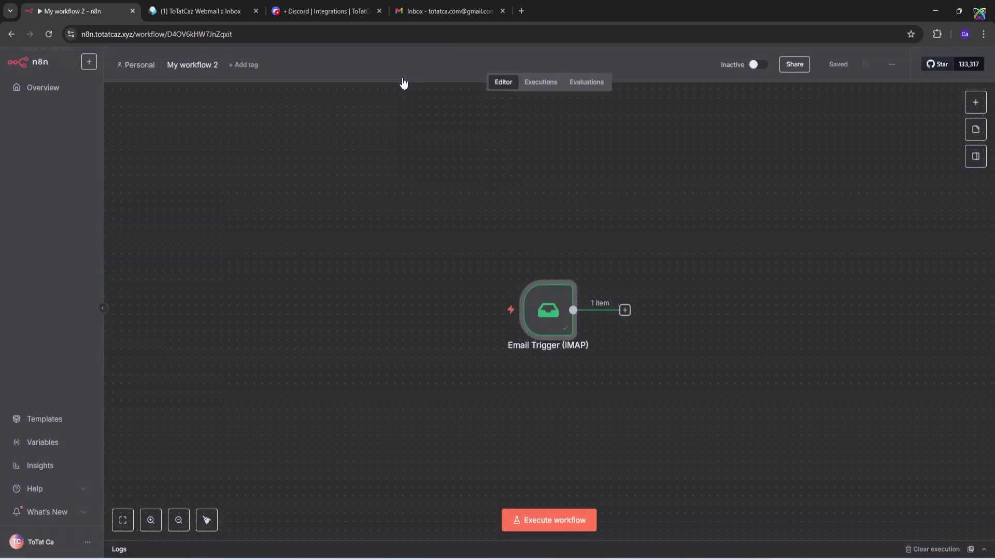
drag(551, 317, 369, 265)
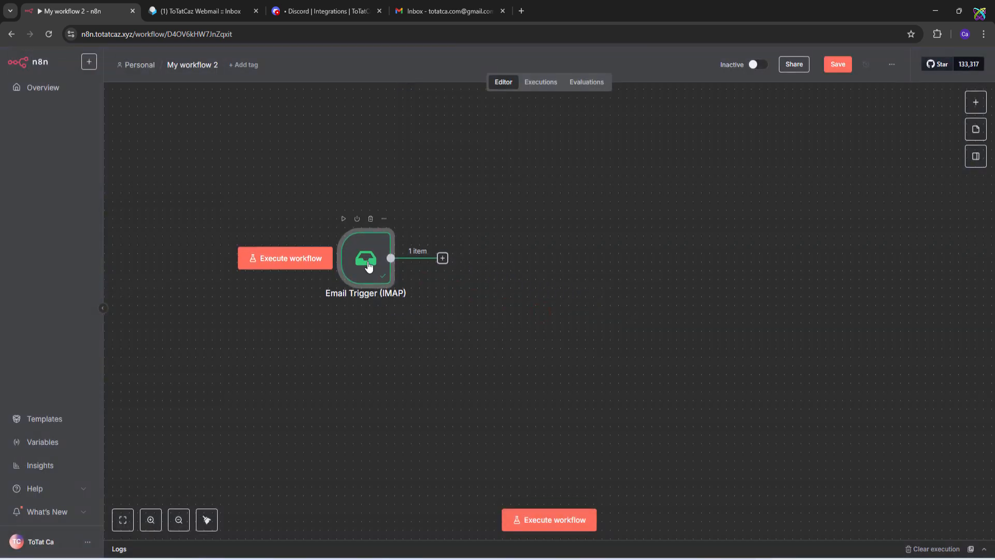
click(443, 258)
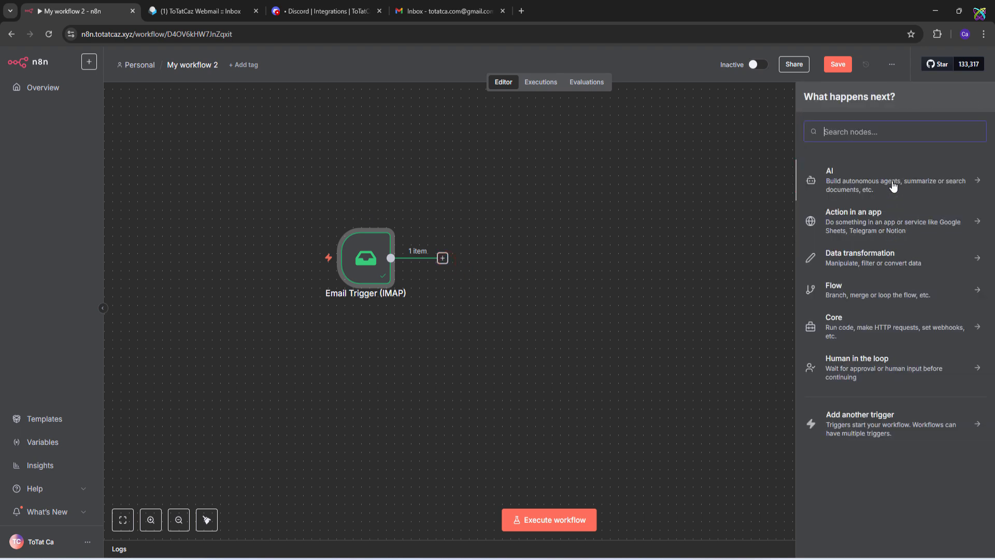
text(dis)
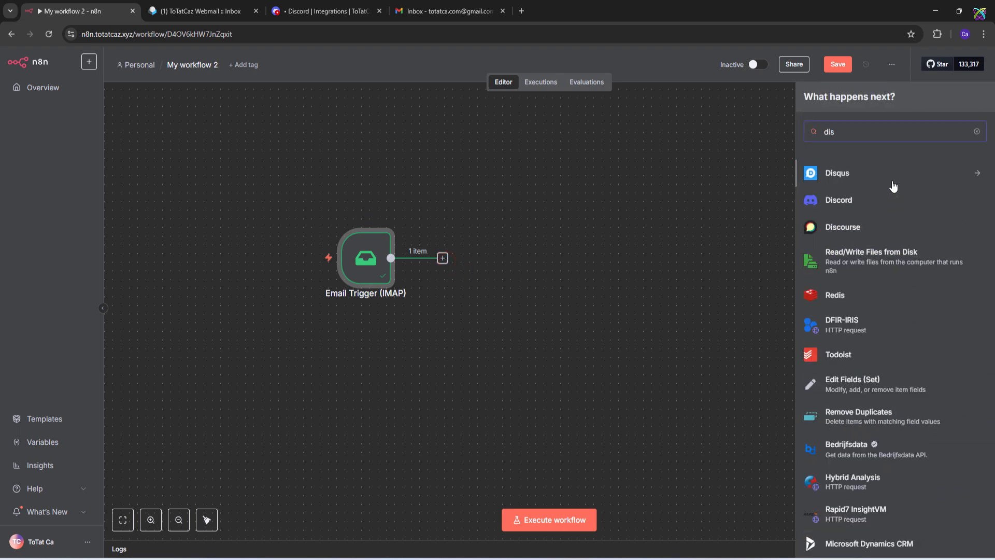
click(865, 200)
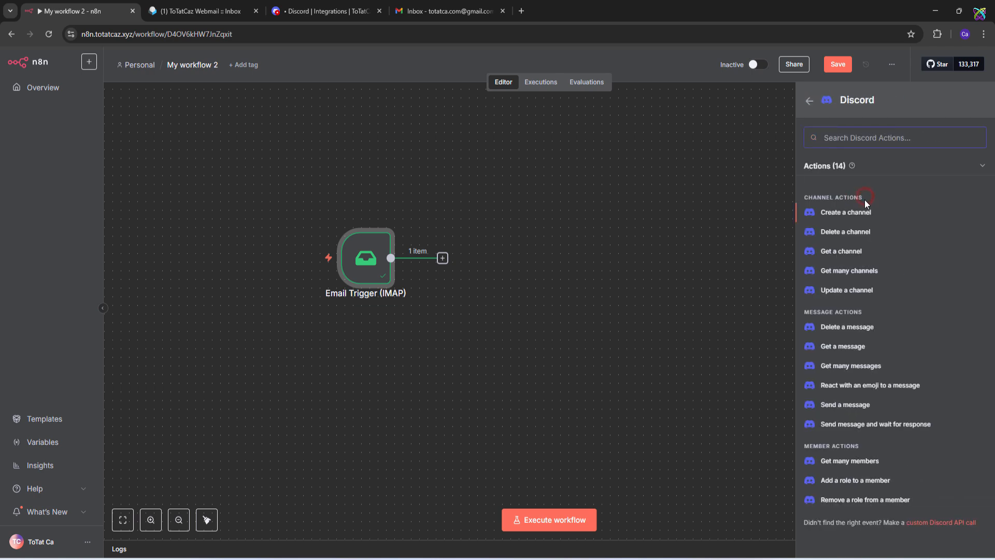
click(857, 405)
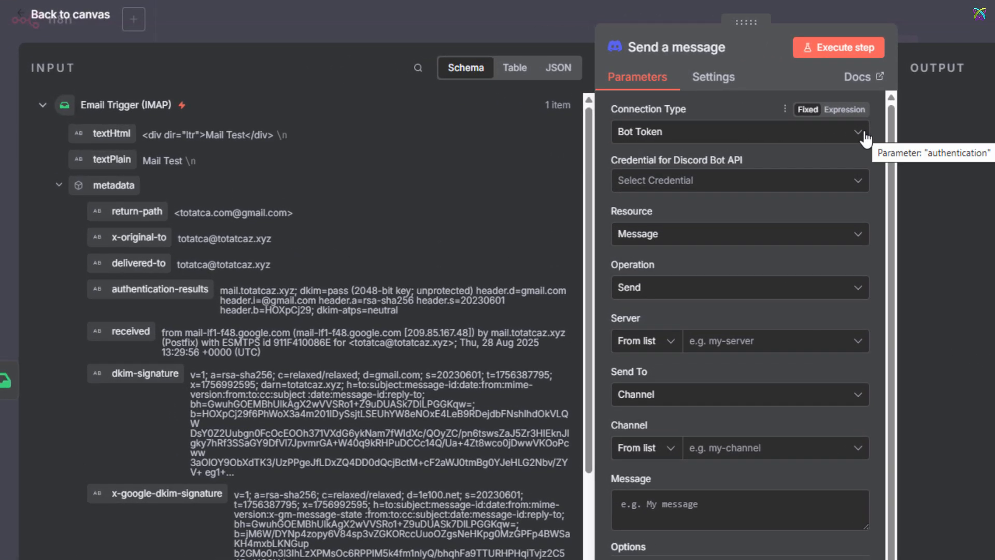
Set the Discord node to connect by Webhook with the Read_Mail_IMAP credential.
click(777, 137)
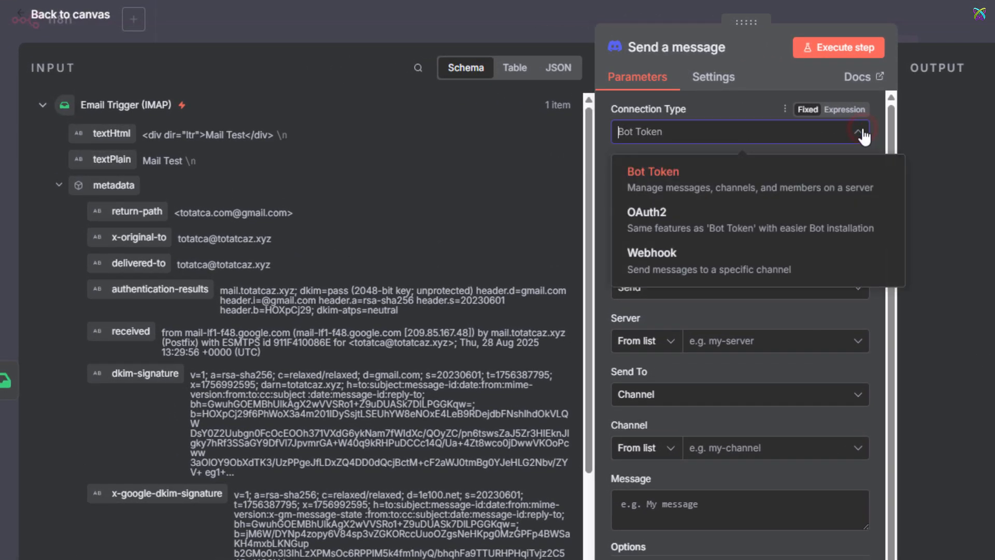
click(730, 259)
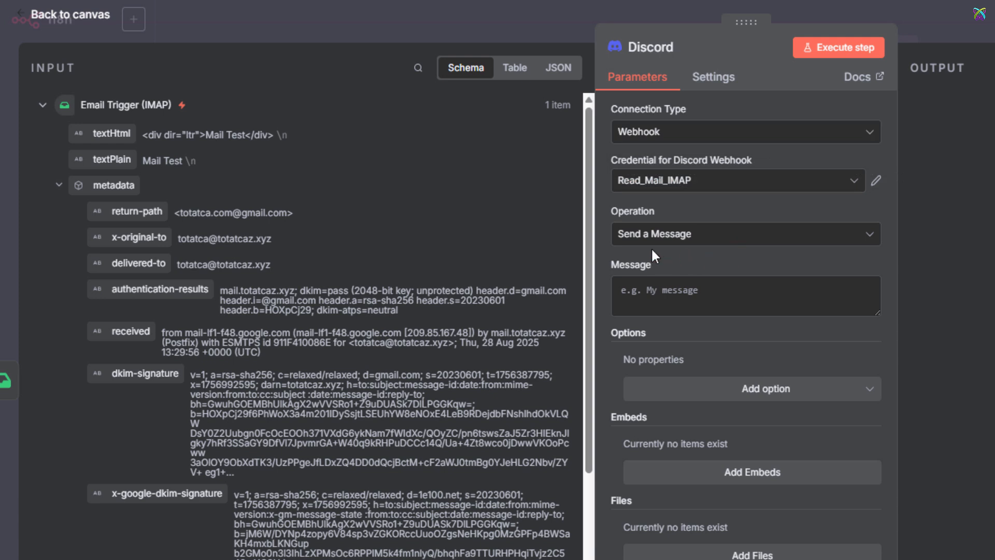
click(856, 184)
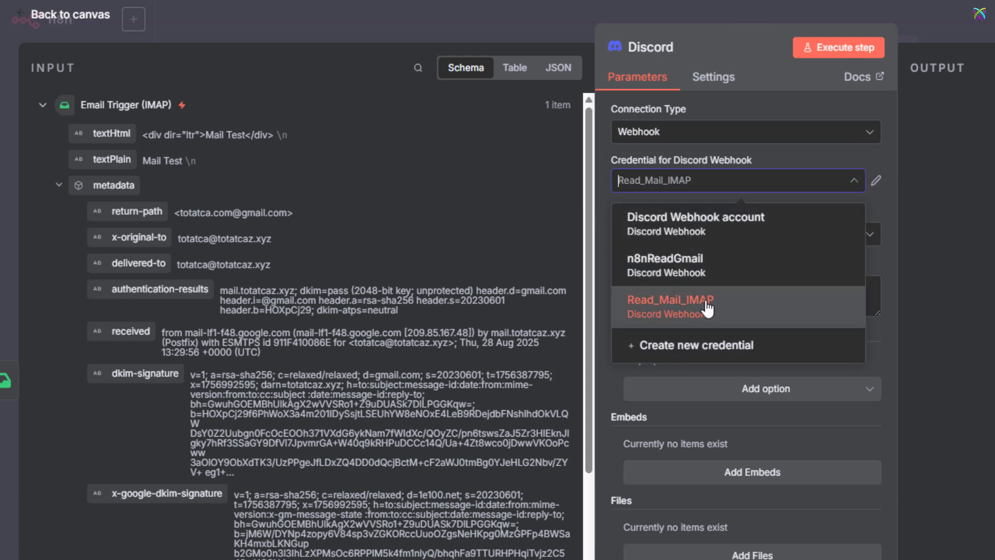
click(708, 309)
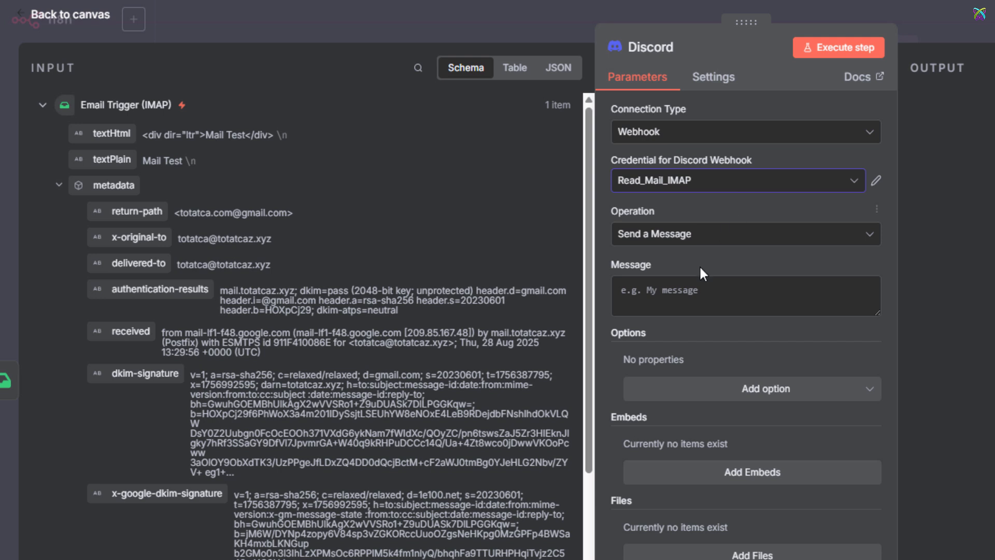
click(690, 296)
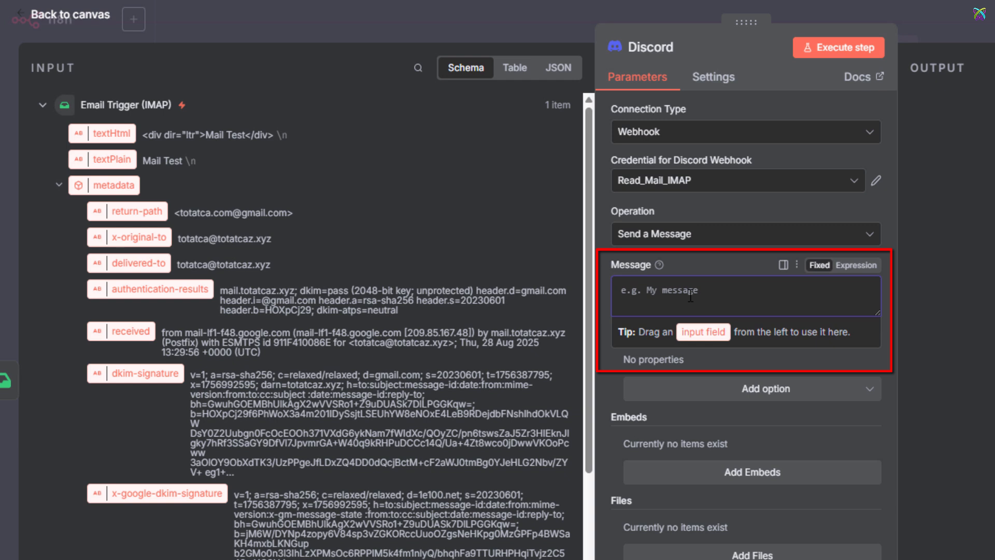
Write 'From:' and 'Subject:' message lines mapped to the email's sender and subject fields.
text(From:)
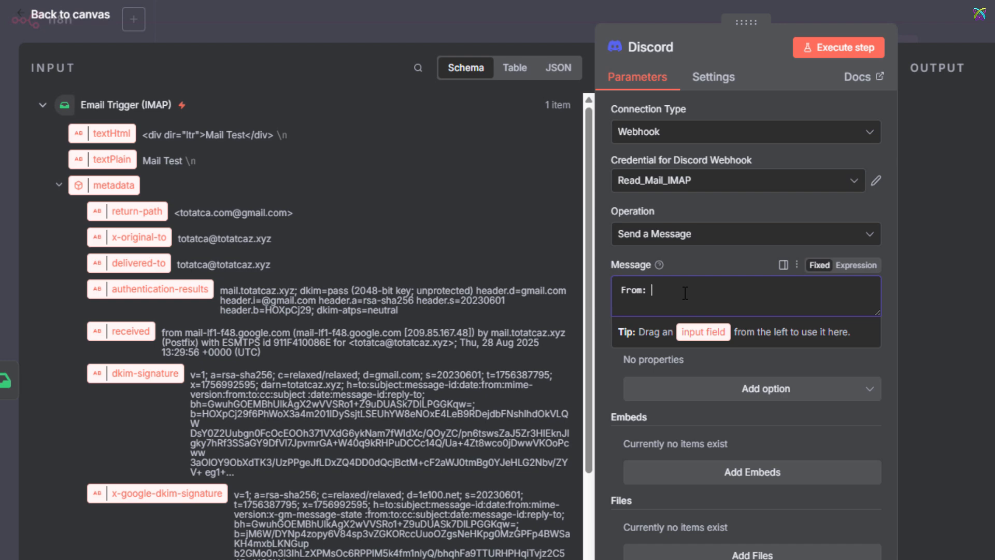
scroll(365, 310, down, 8)
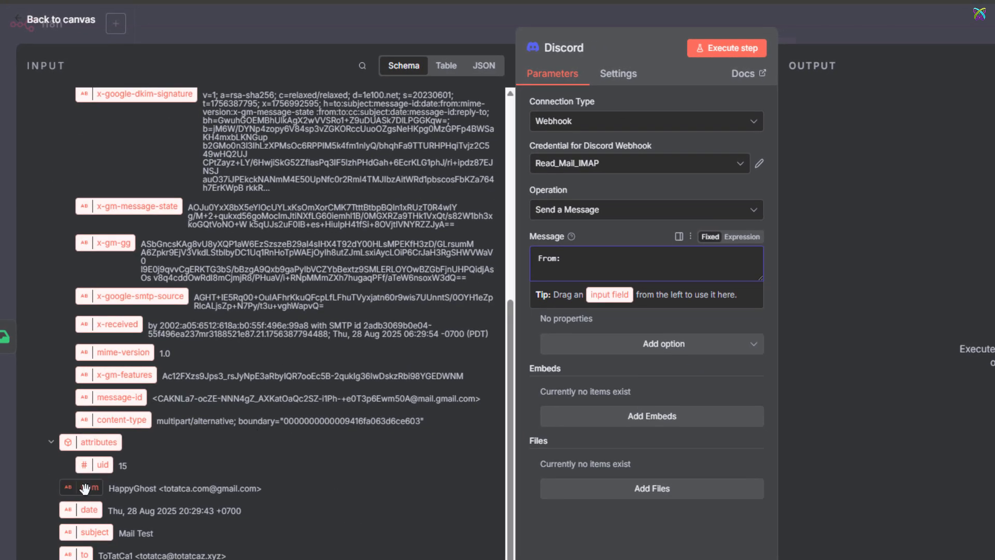
drag(84, 488, 601, 258)
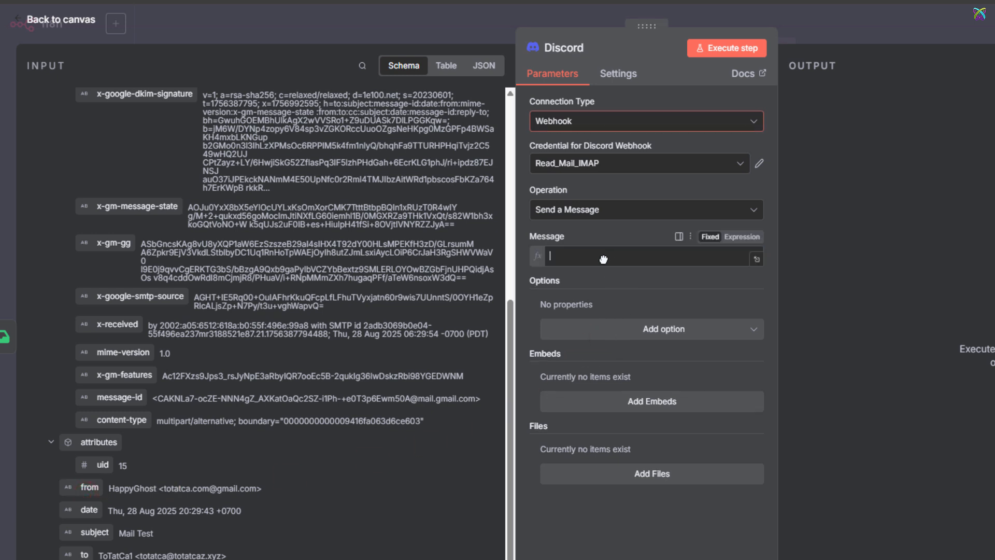
click(682, 256)
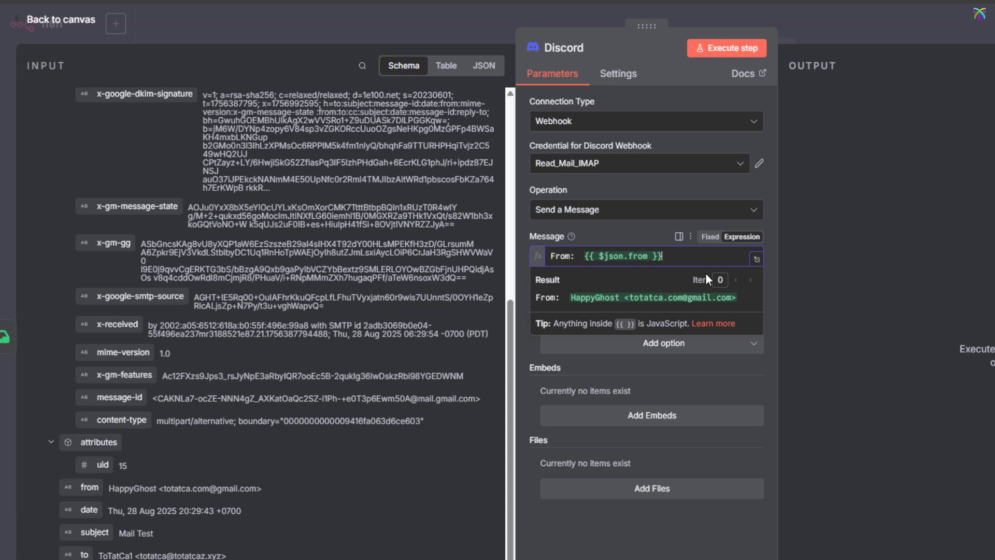
key(Return)
text(S)
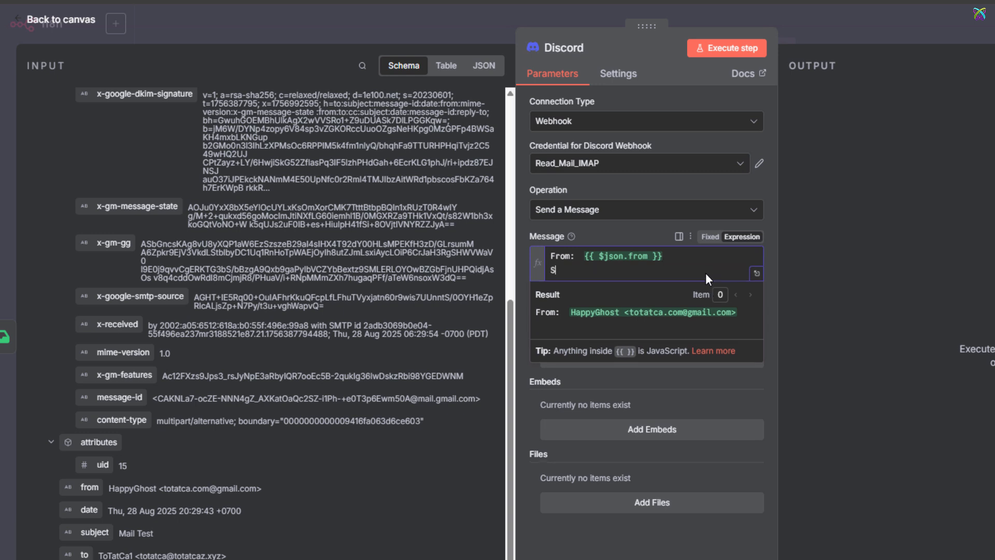
text(ubject:)
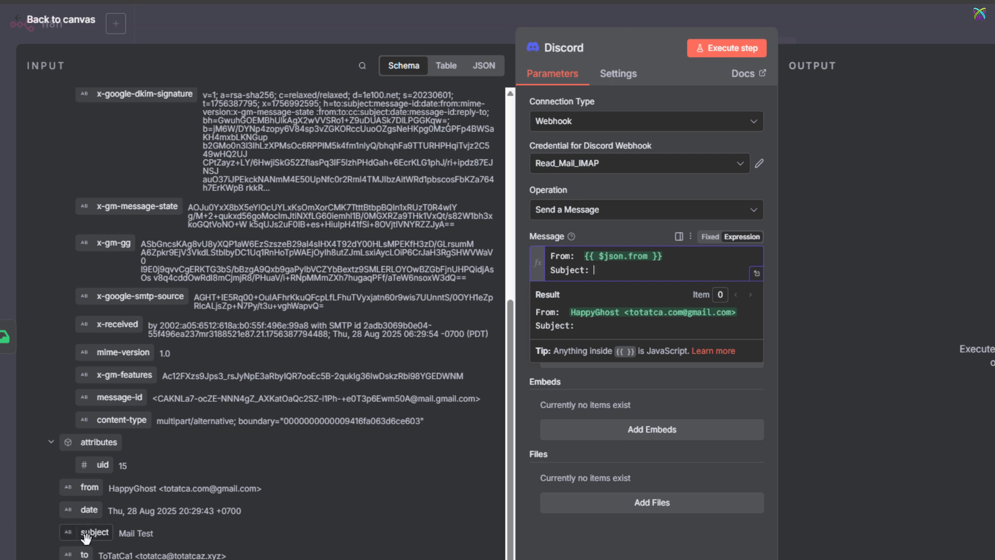
drag(86, 538, 642, 275)
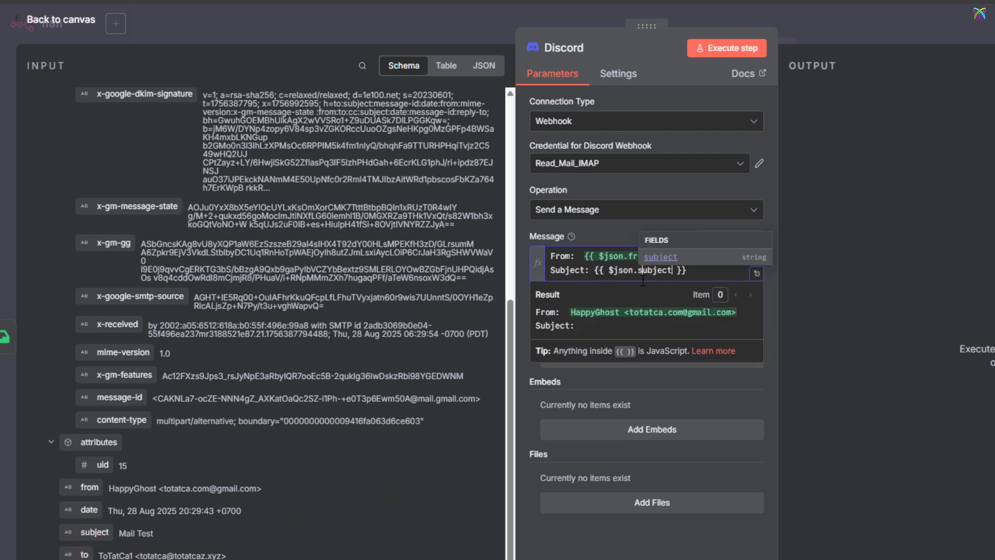
click(725, 271)
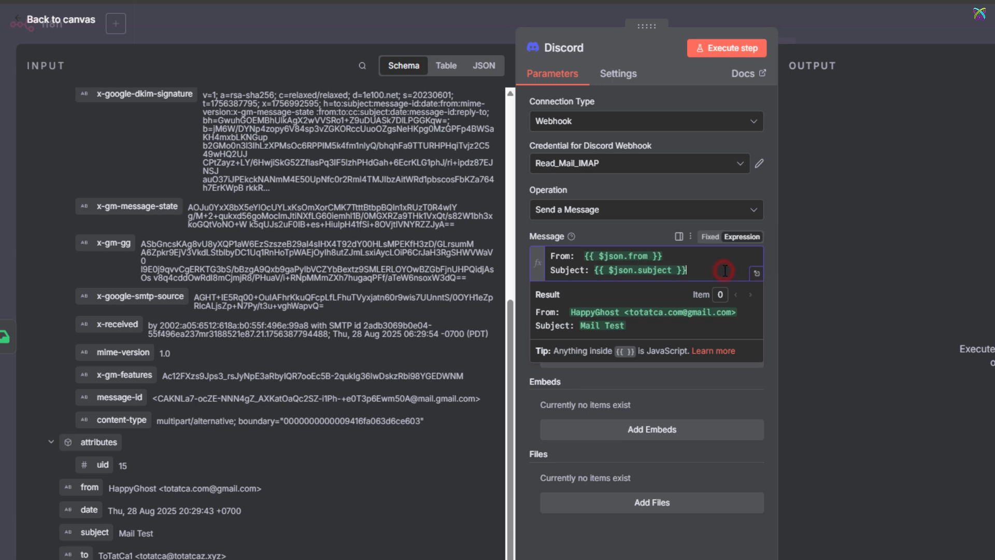
key(Return)
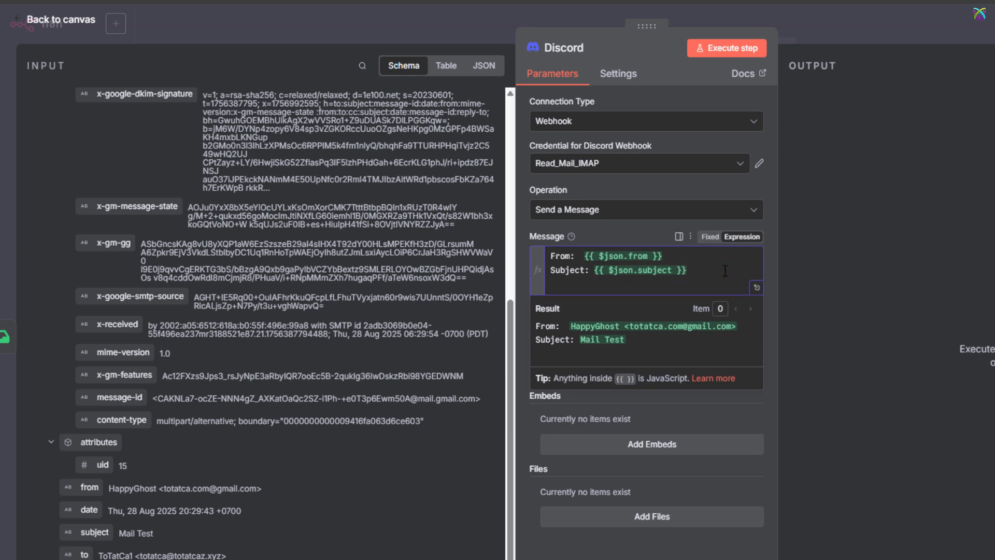
Add a 'Content:' line mapped to textPlain, test-run the Discord step, and view the channel.
text(Content:)
scroll(342, 269, up, 7)
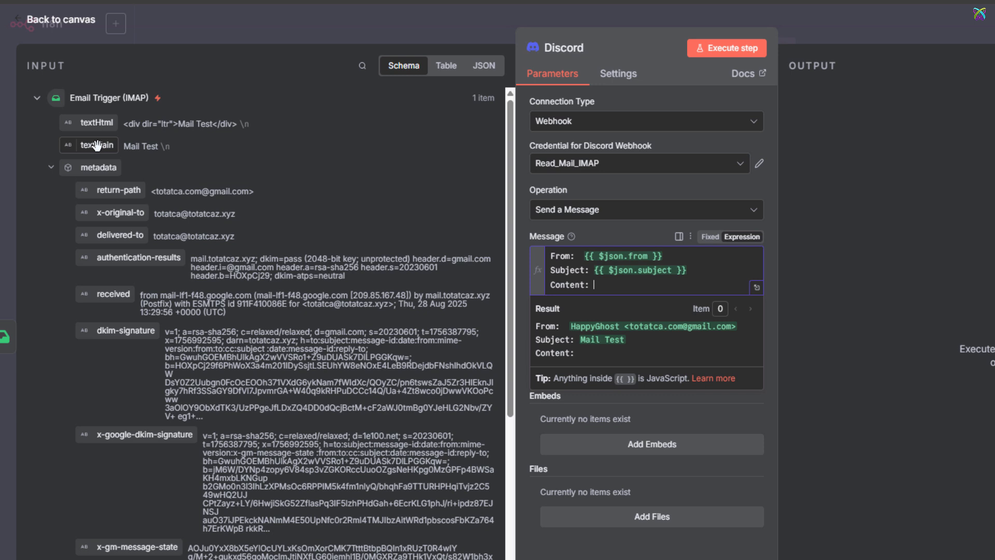
drag(96, 145, 621, 288)
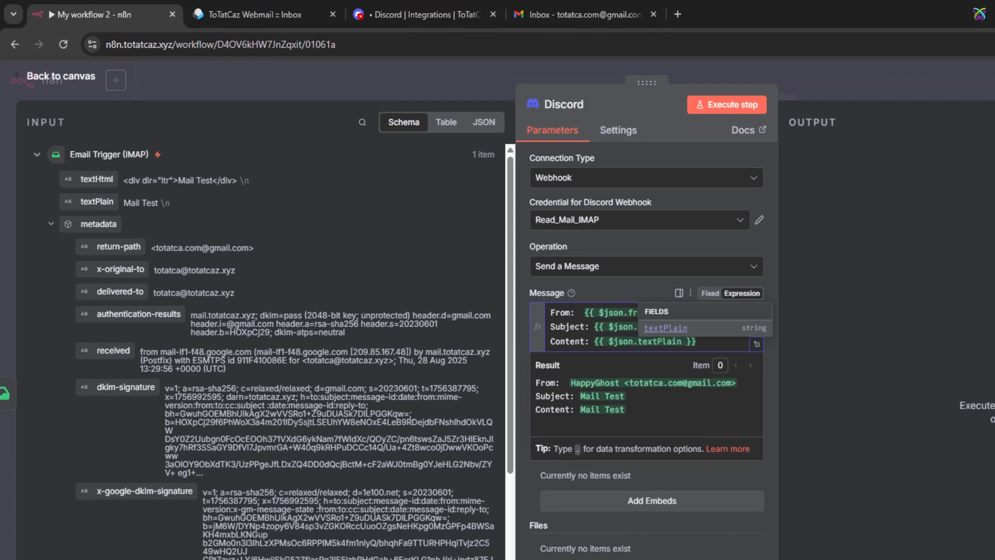
click(760, 80)
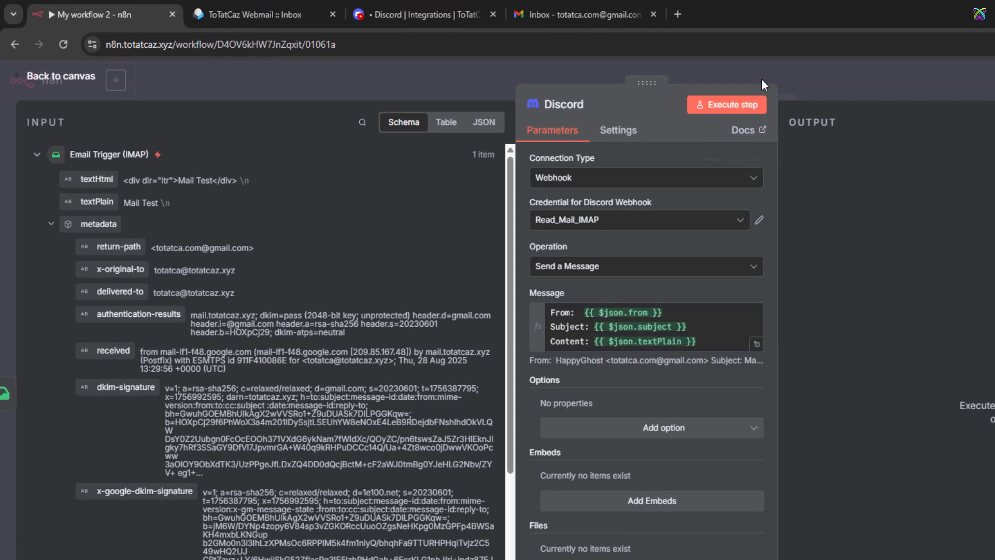
click(749, 105)
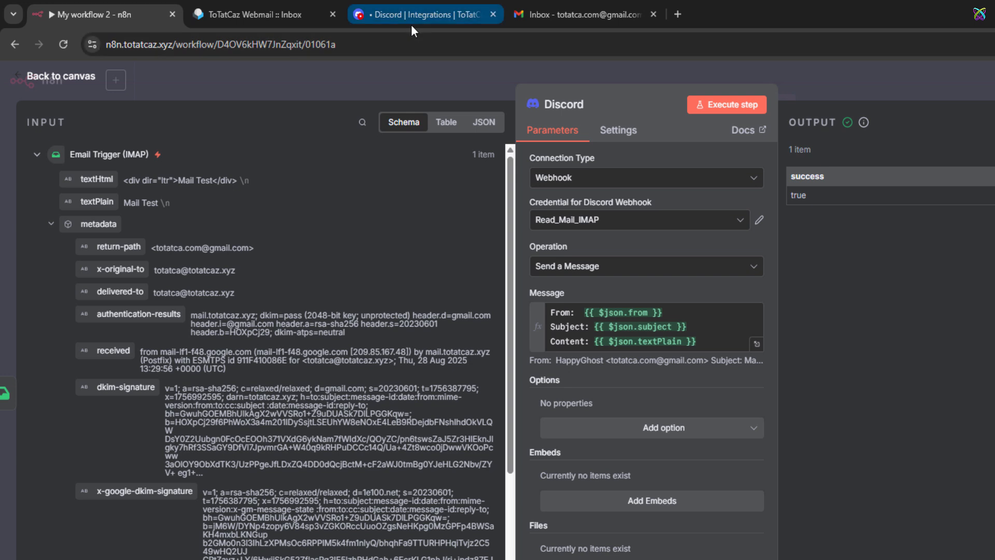
click(450, 22)
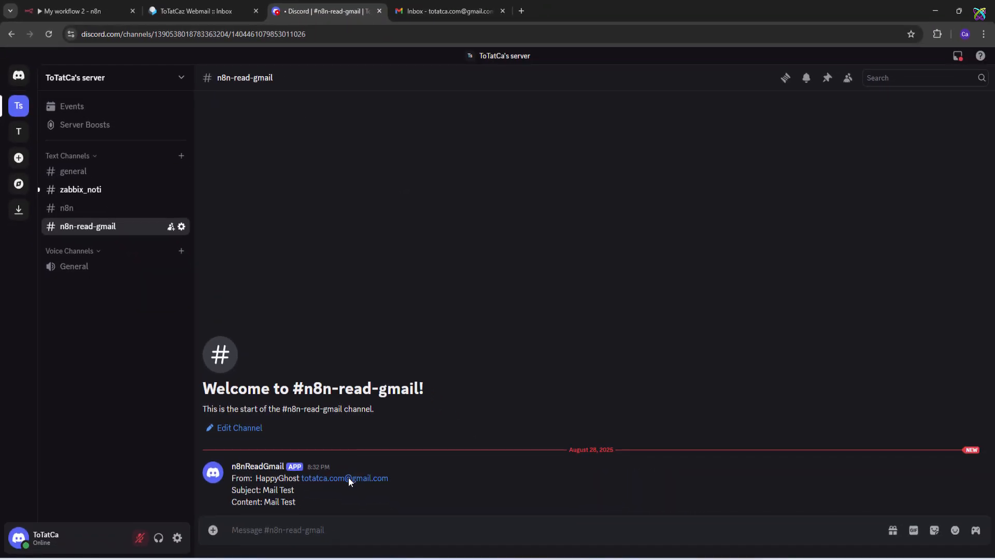
drag(310, 499, 228, 479)
click(355, 500)
Save My workflow 2, switch it to Active, dismiss the activation notice, and return to Gmail.
click(96, 14)
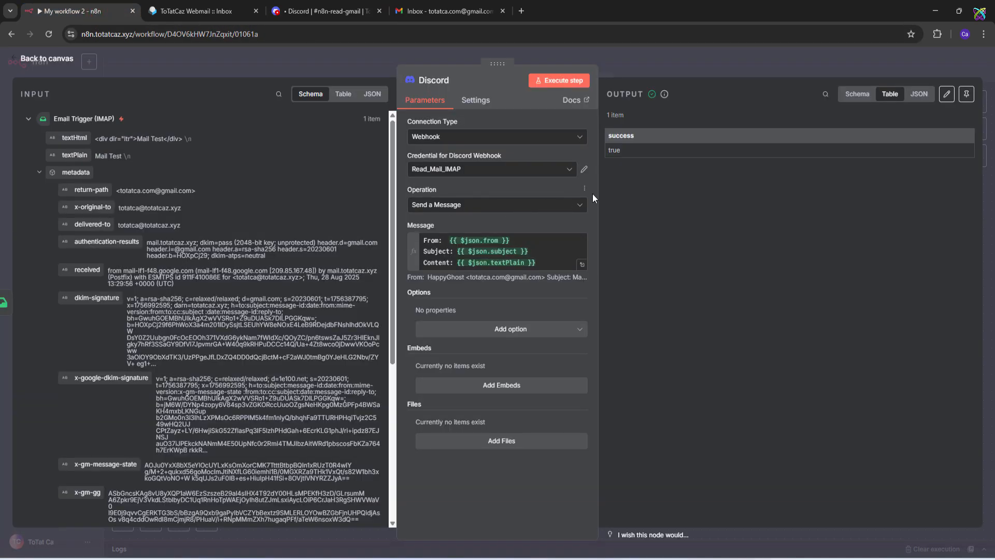
key(Escape)
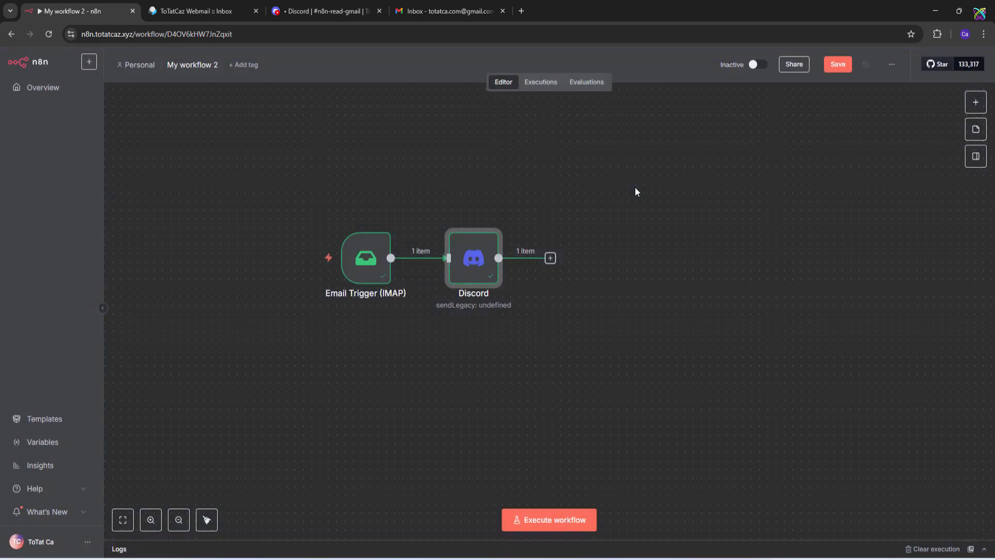
click(831, 70)
click(761, 65)
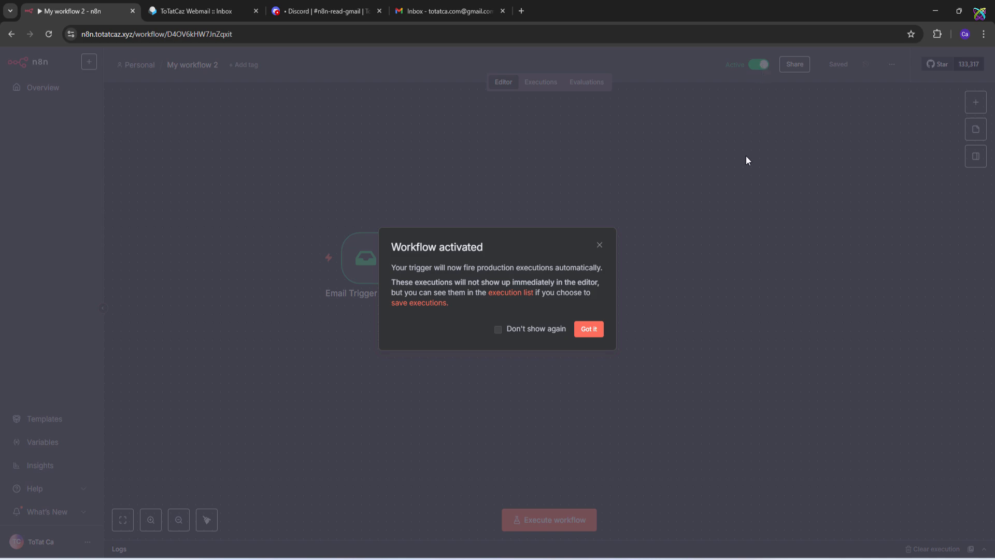
click(536, 330)
click(591, 332)
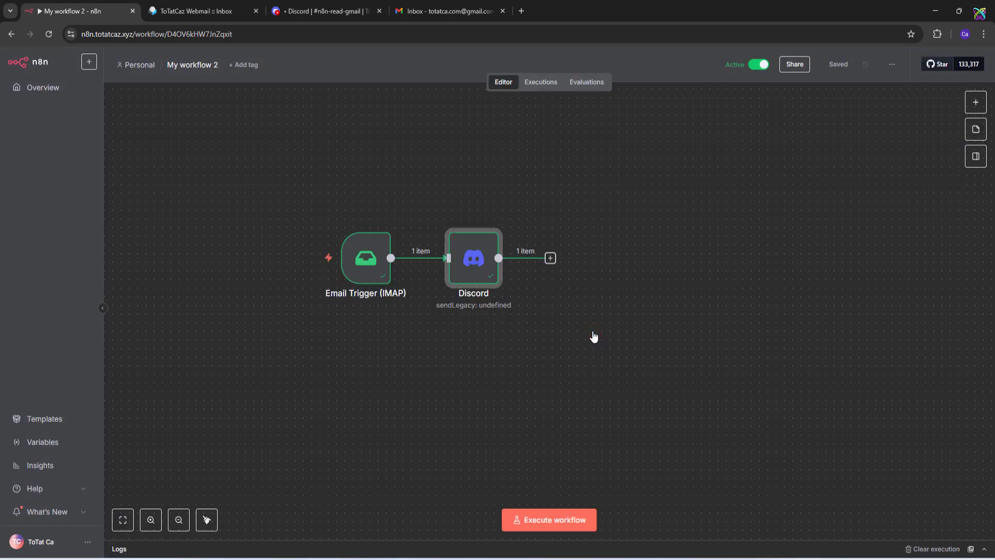
click(443, 11)
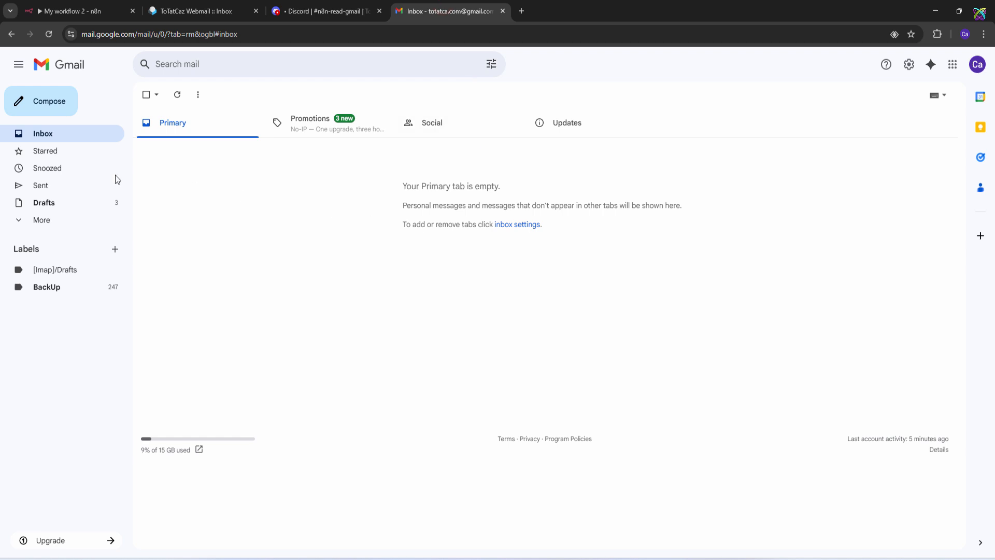
Start a new Gmail message to the webmail account with subject 'Mail Test Auto Read Mail'.
click(71, 107)
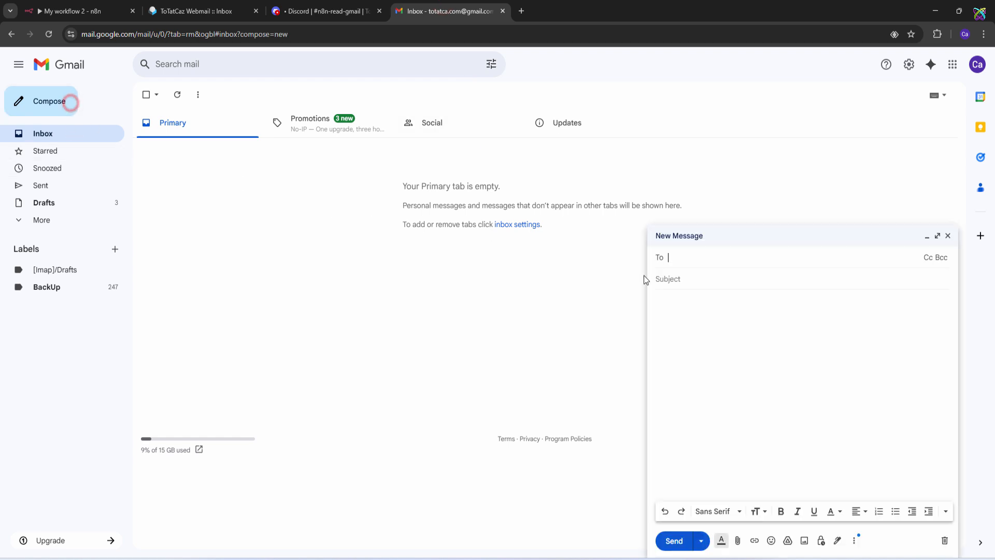
text(tot)
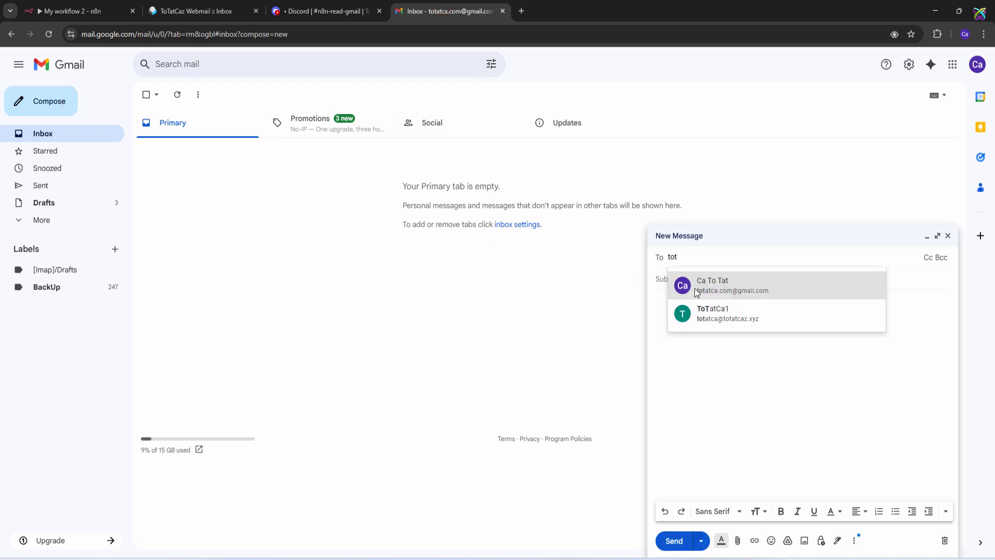
key(Down)
key(Return)
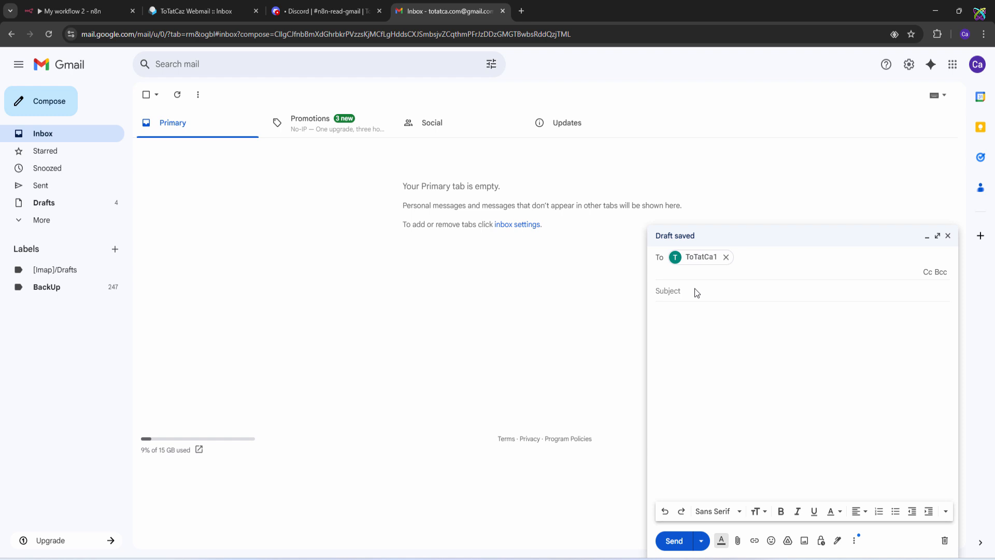
click(695, 290)
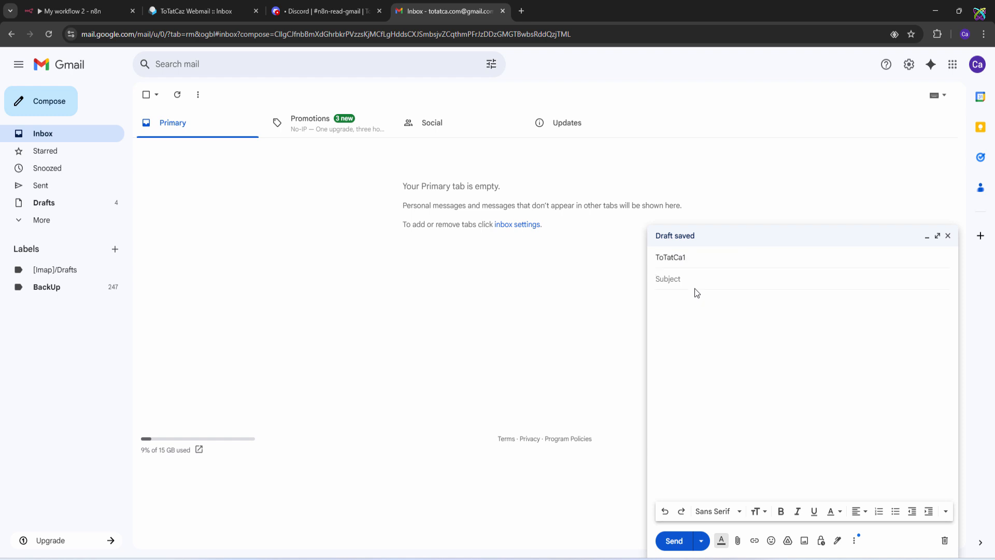
text(Mail Test Auto Read Mail)
Fill the body with the subject text plus 'and sent to Discord', then send the email.
key(ctrl+a)
key(ctrl+c)
key(Tab)
key(ctrl+v)
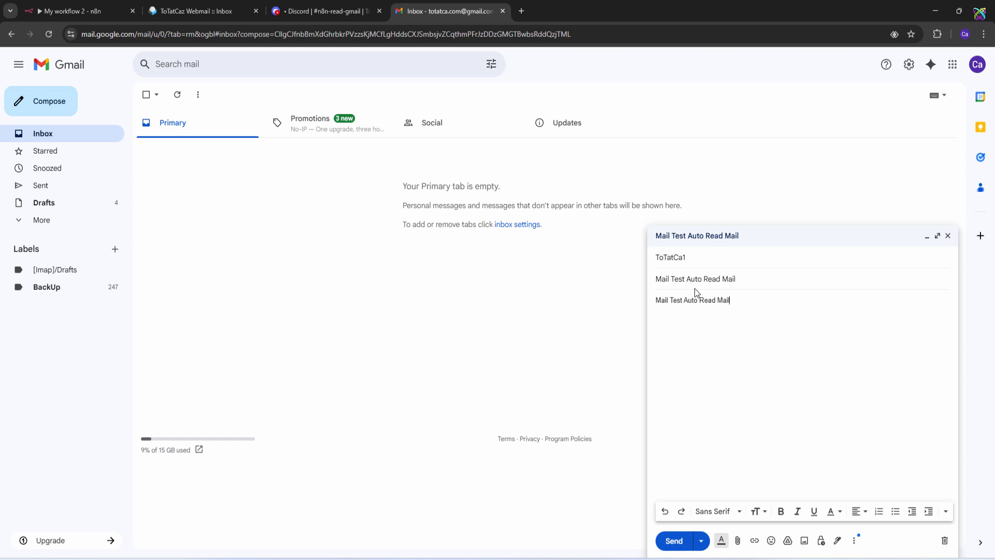
text(and sen)
text(Disord)
key(BackSpace)
key(BackSpace)
key(BackSpace)
text(cord)
click(751, 387)
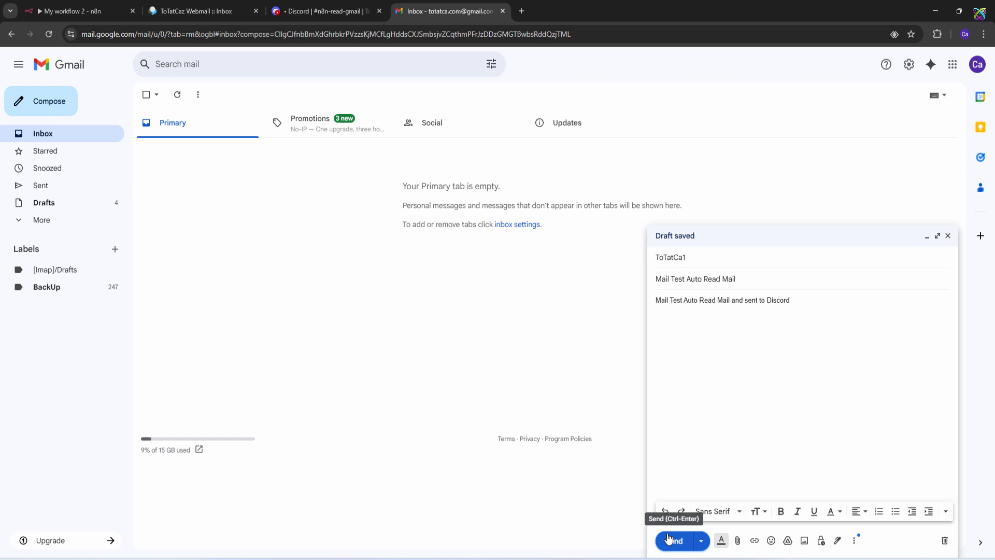
click(669, 539)
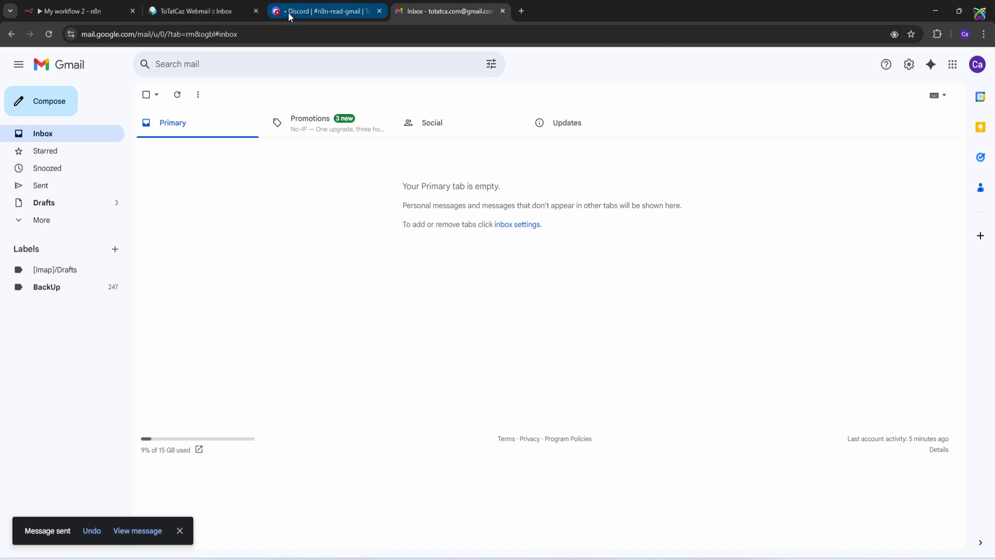
Reload the Roundcube inbox for the new mail, then highlight its automatic post in Discord.
click(223, 12)
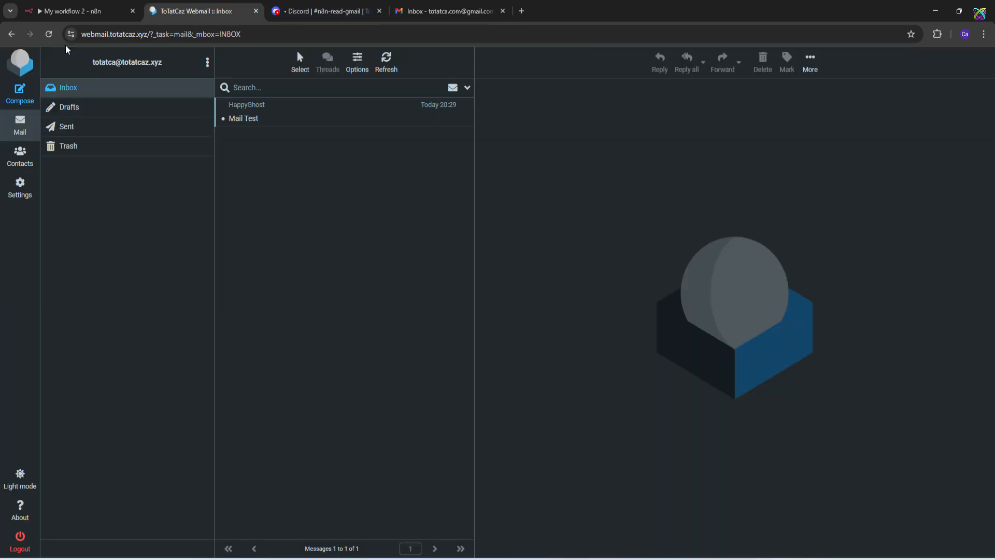
click(49, 34)
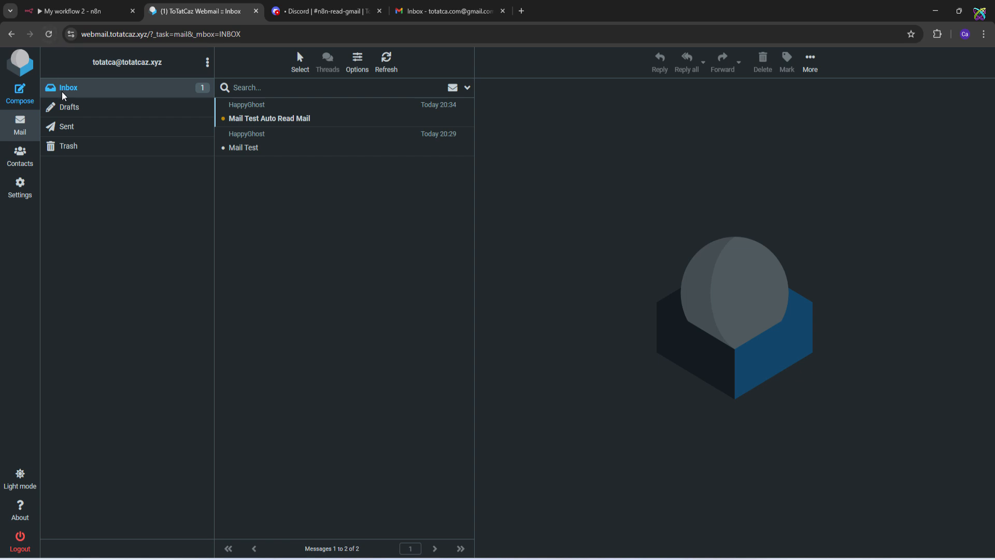
click(321, 11)
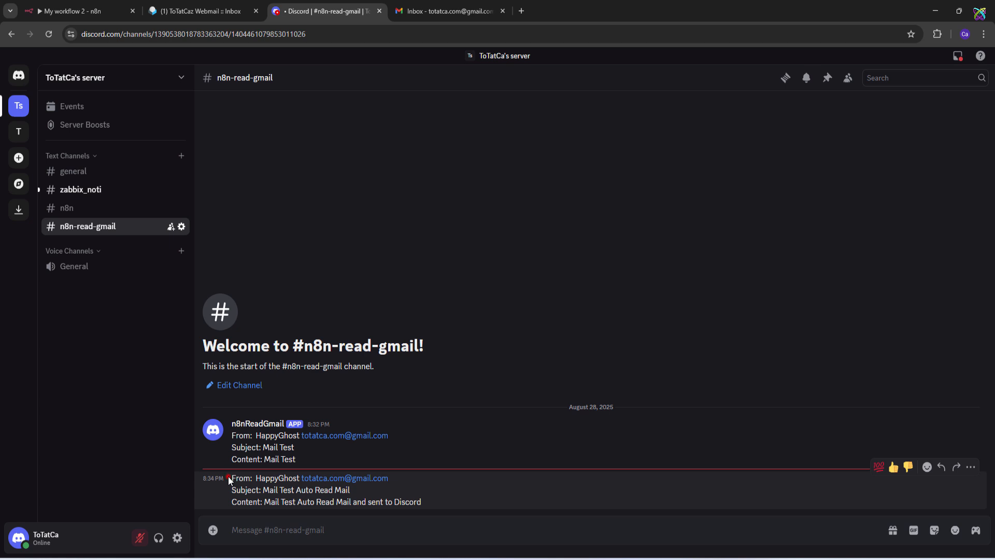
drag(228, 477, 462, 507)
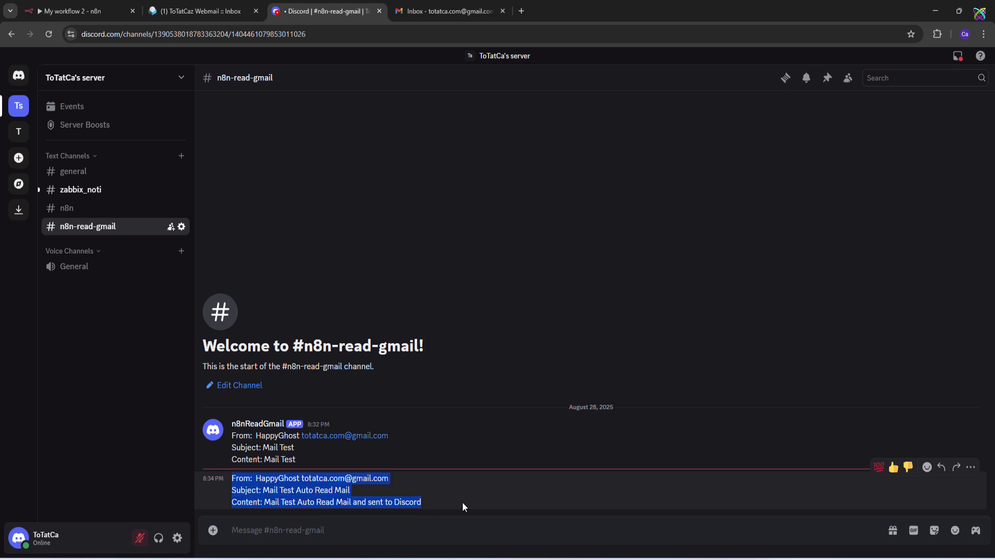